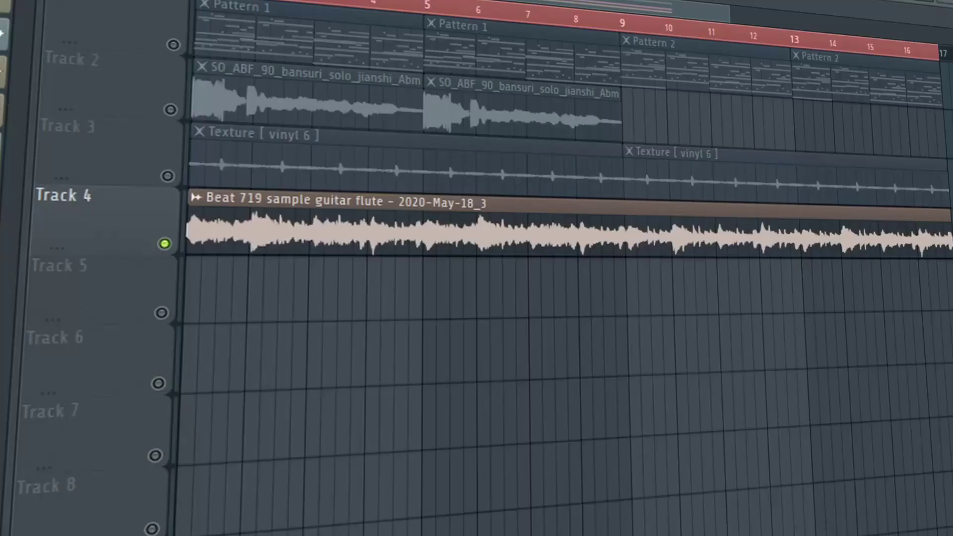
# Step: Audition the rendered guitar flute sample on Track 4 near its beginning, from bar 9 and from bar 13, and stop playback
pyautogui.click(276, 16)
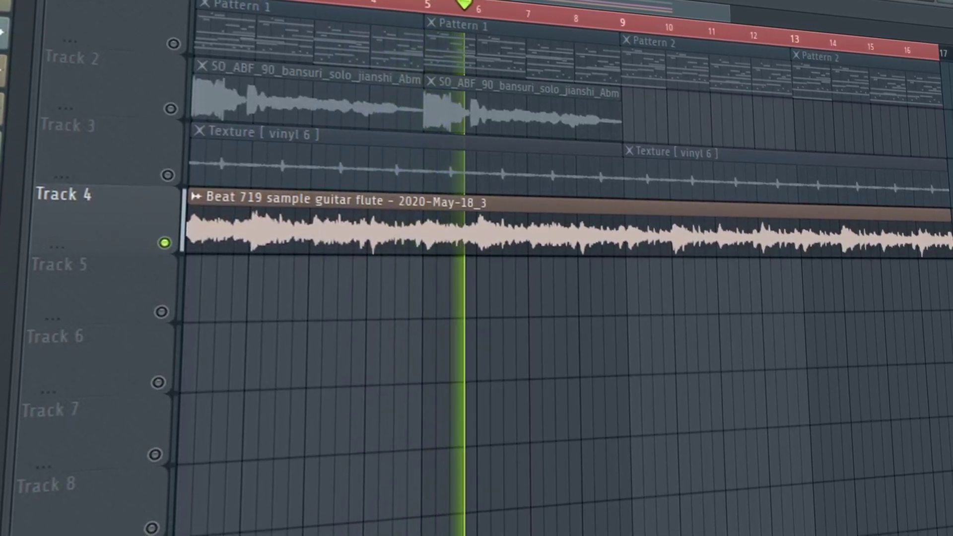
pyautogui.click(622, 23)
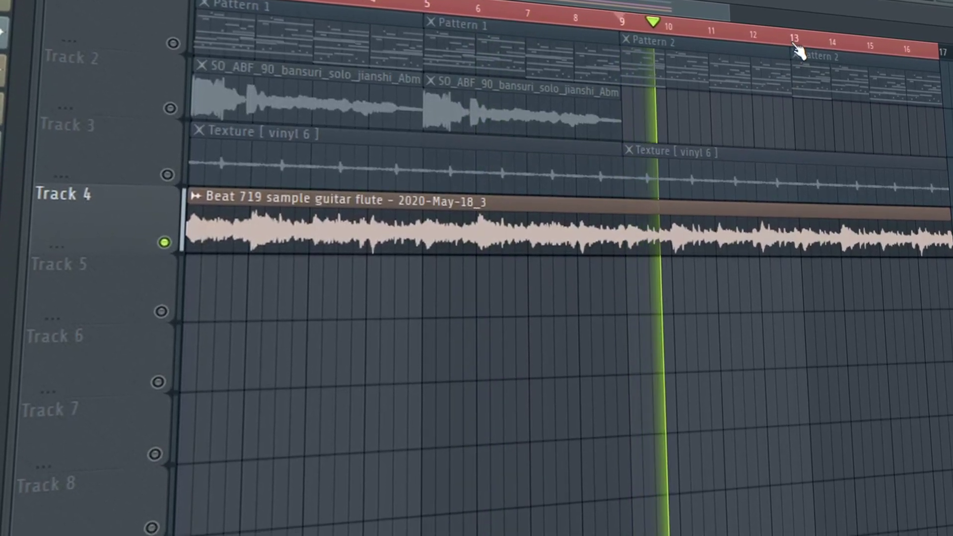
pyautogui.click(796, 45)
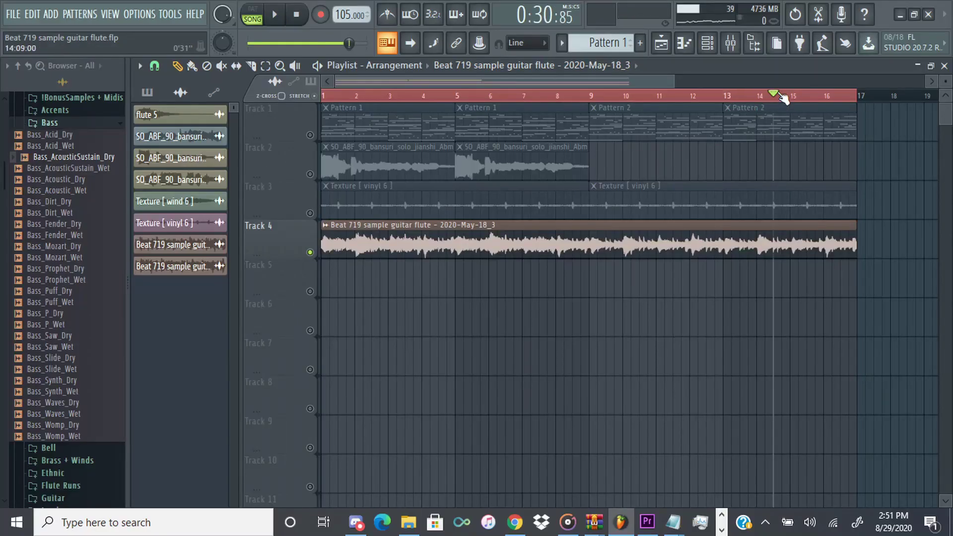
pyautogui.press('space')
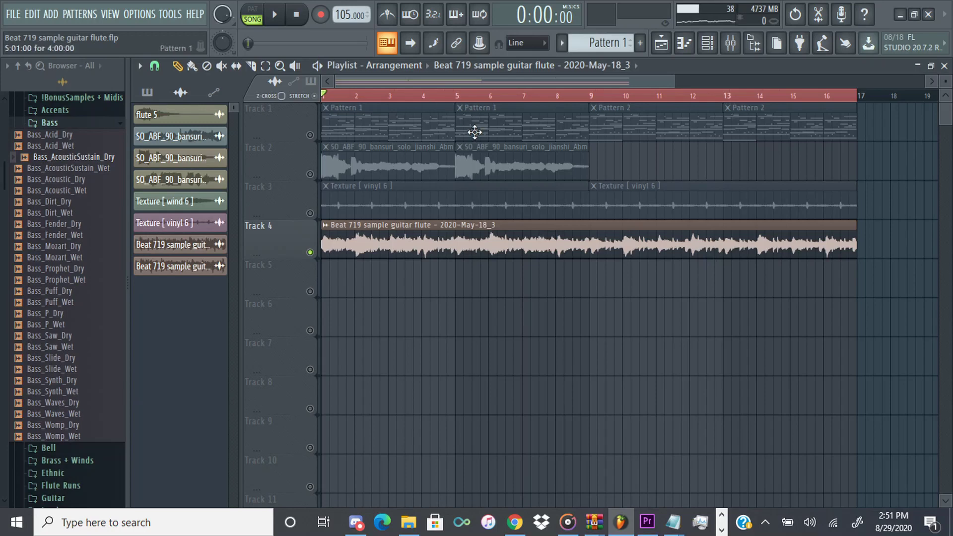
# Step: Mute the rendered sample on Track 4 and unmute Track 1 with the melody patterns
pyautogui.click(310, 253)
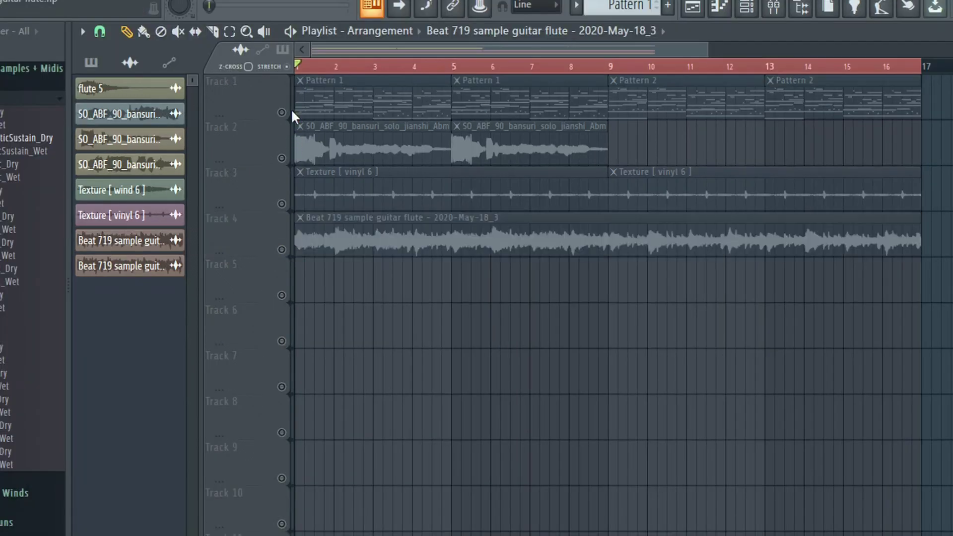
pyautogui.rightClick(318, 133)
pyautogui.click(308, 134)
# Step: Open the Omnisphere #2 instrument from the channel rack and view layers A and B of the Classic Nylon Guitar patch
pyautogui.click(747, 7)
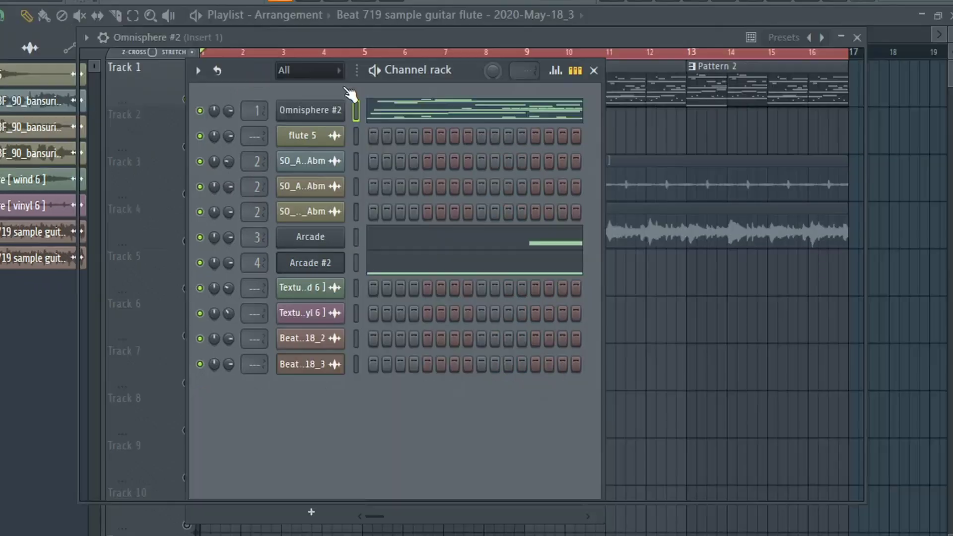
pyautogui.click(420, 72)
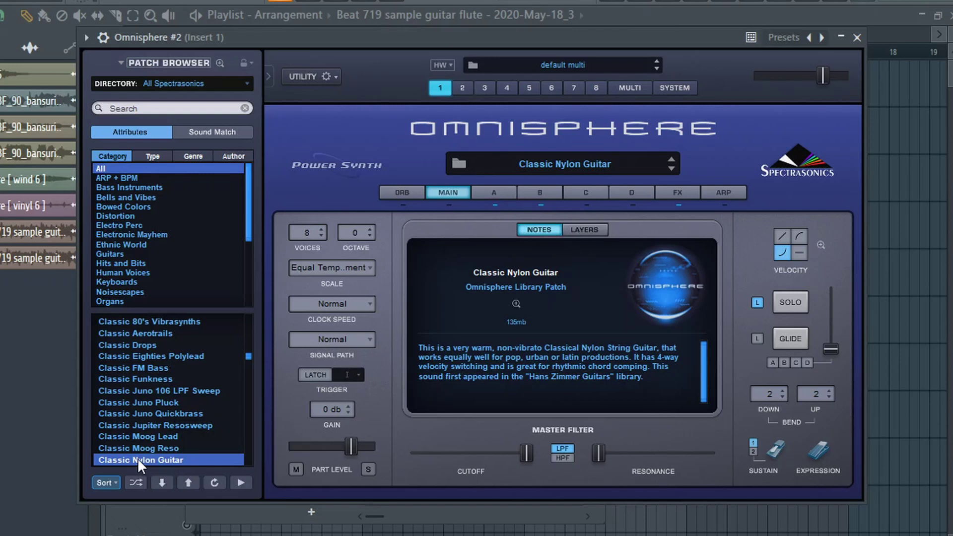
pyautogui.click(494, 194)
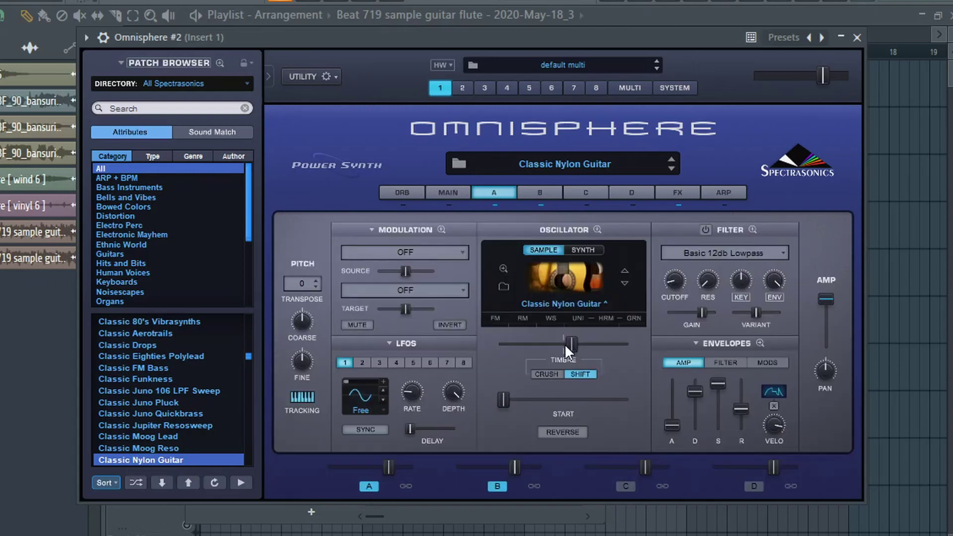
pyautogui.click(542, 194)
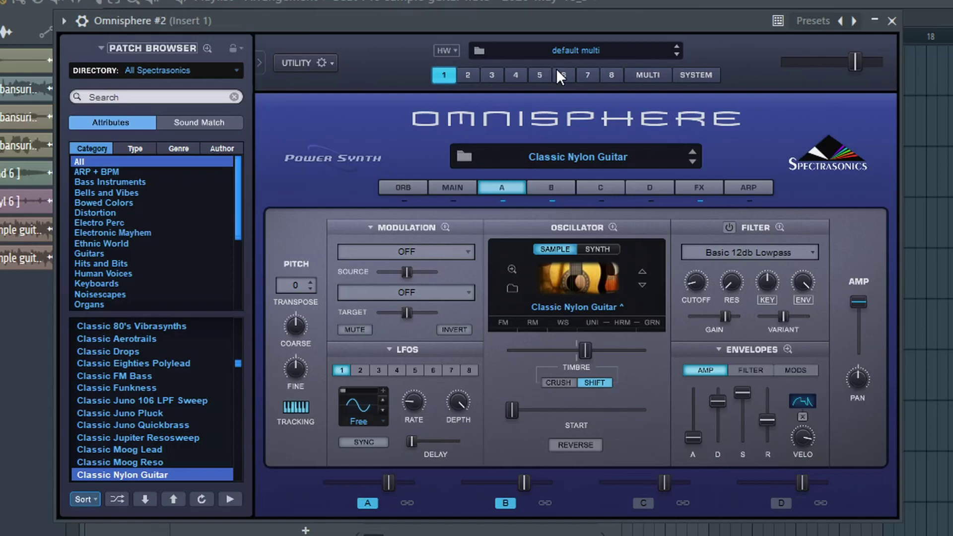
# Step: Open the Omnisphere #2 channel's notes in the piano roll and look over the four-bar melody from high to low
pyautogui.press('F6')
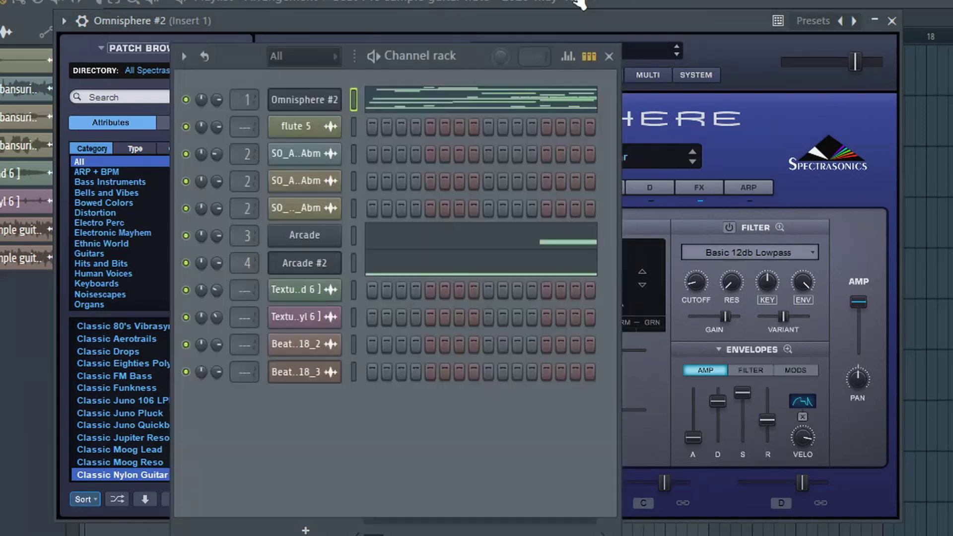
pyautogui.click(417, 110)
pyautogui.scroll(-5, 454, 258)
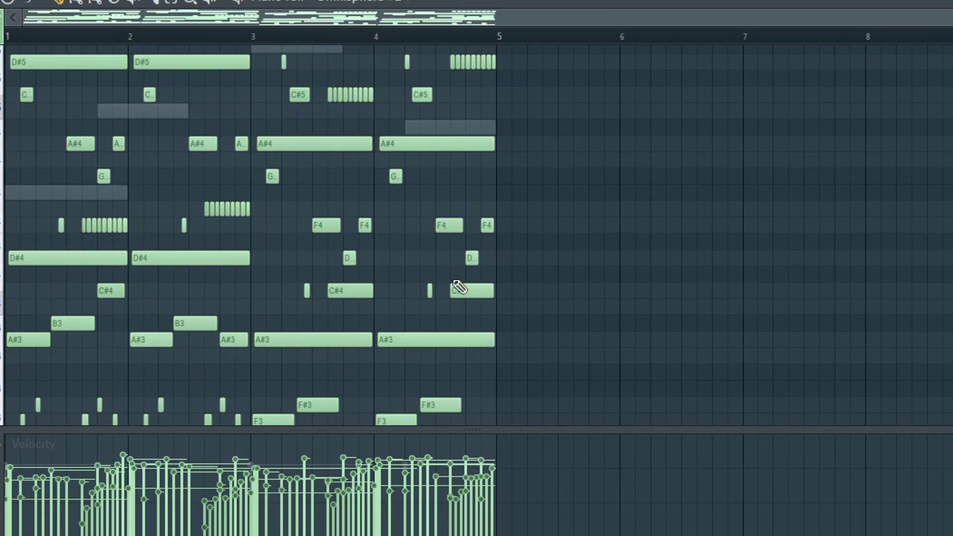
pyautogui.scroll(4, 452, 286)
pyautogui.scroll(-6, 444, 284)
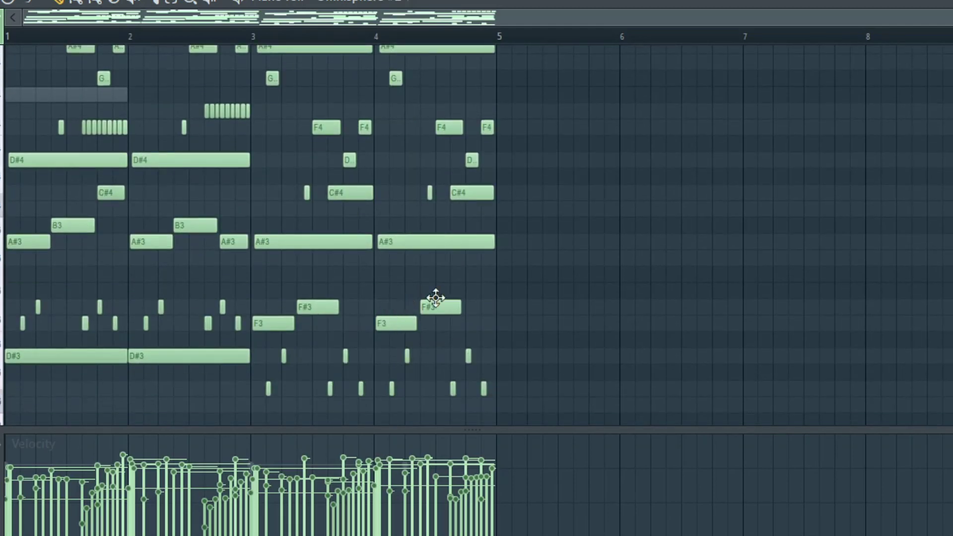
pyautogui.scroll(-2, 776, 24)
pyautogui.scroll(-1, 776, 24)
pyautogui.scroll(5, 402, 296)
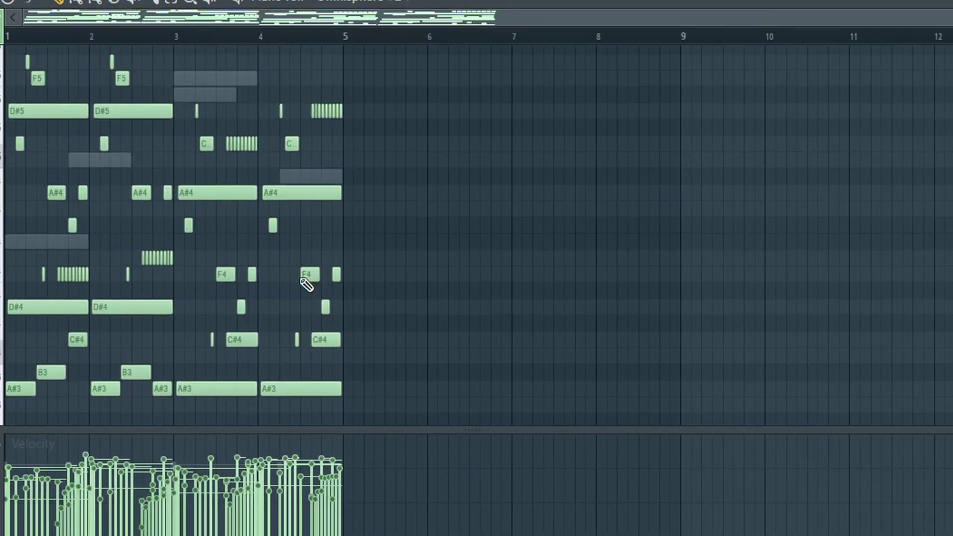
# Step: Examine the long bass notes D#3 and A#2 and the short plucked notes just above them across the four bars
pyautogui.scroll(-4, 294, 259)
pyautogui.scroll(-2, 269, 258)
pyautogui.scroll(2, 179, 264)
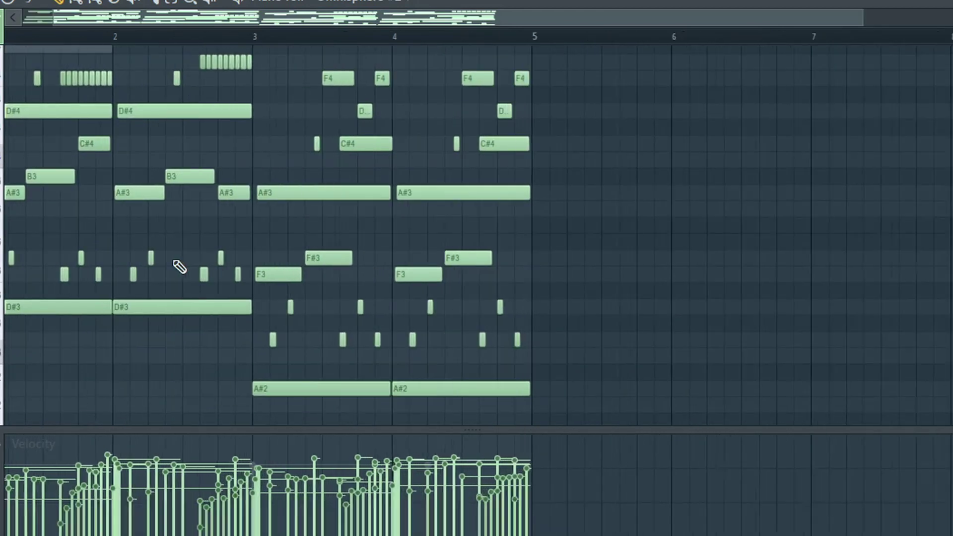
pyautogui.scroll(1, 358, 22)
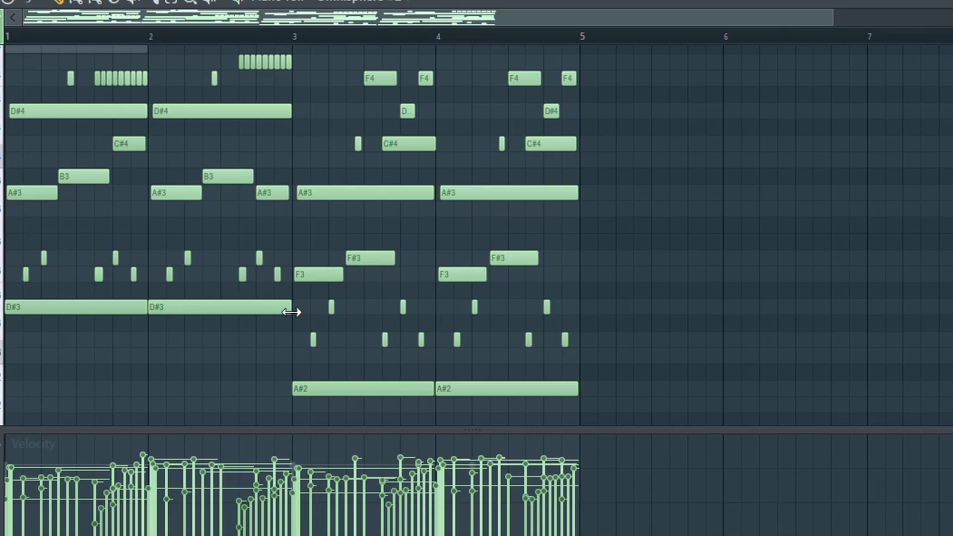
pyautogui.scroll(-1, 147, 288)
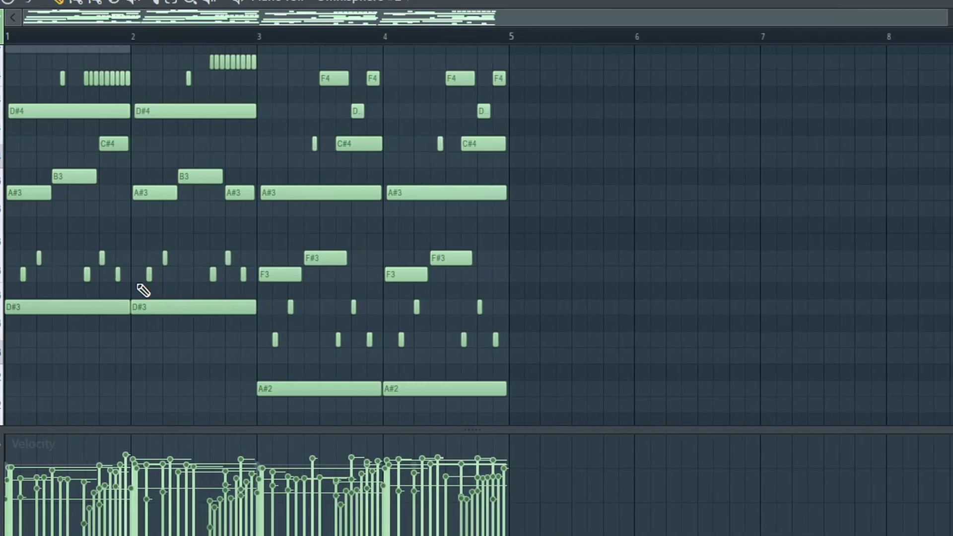
pyautogui.scroll(-1, 72, 327)
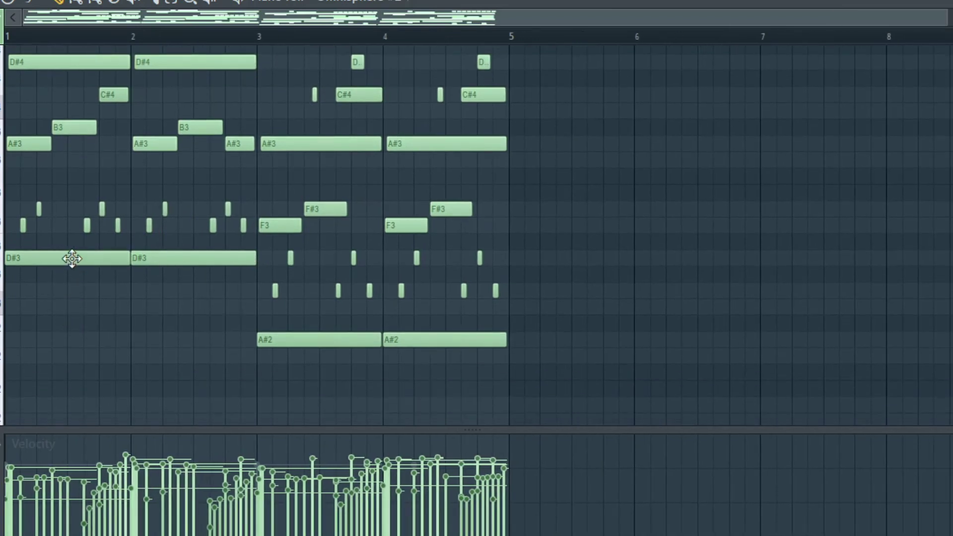
pyautogui.scroll(-1, 56, 265)
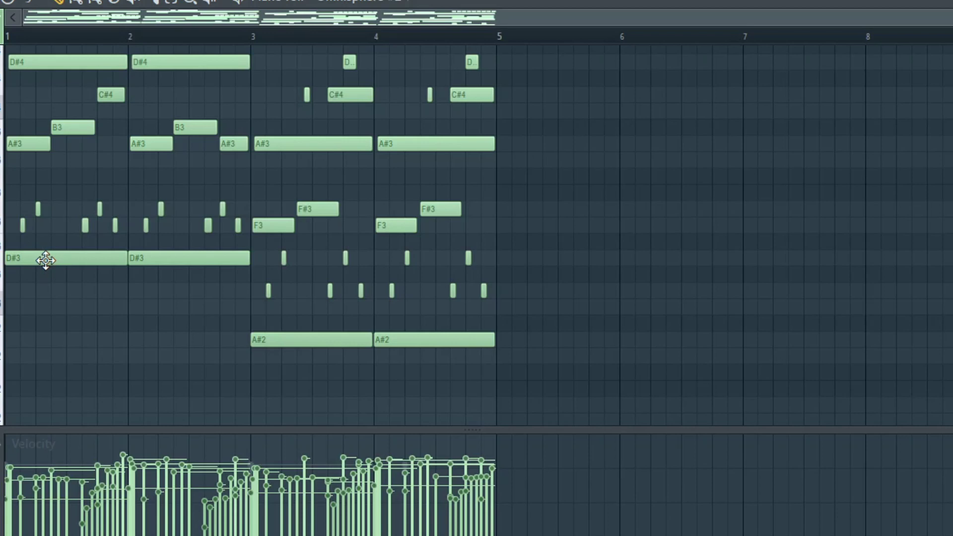
# Step: Examine the stacked D#3, A#3, D#4 and D#5 notes at the start of bar 1 and their strummed start offsets
pyautogui.scroll(5, 38, 94)
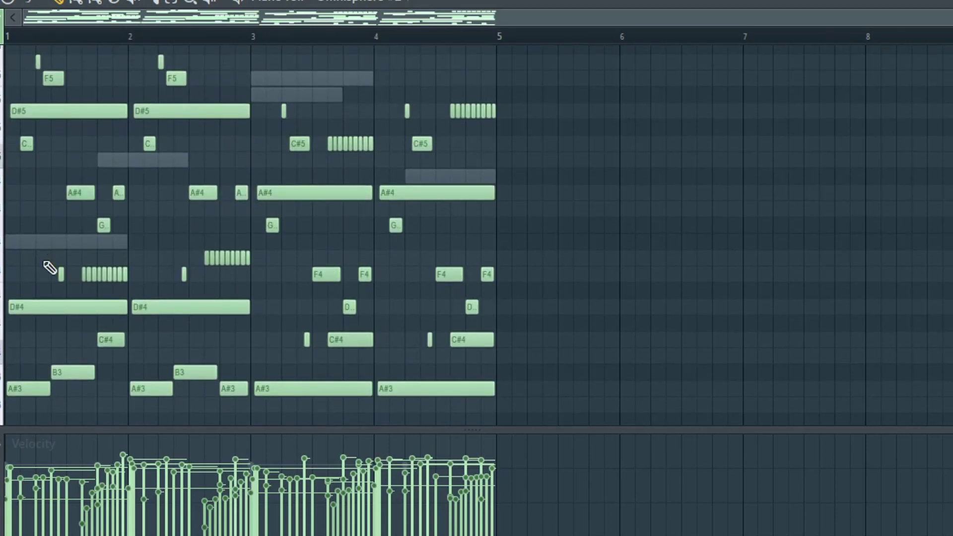
pyautogui.scroll(-3, 39, 114)
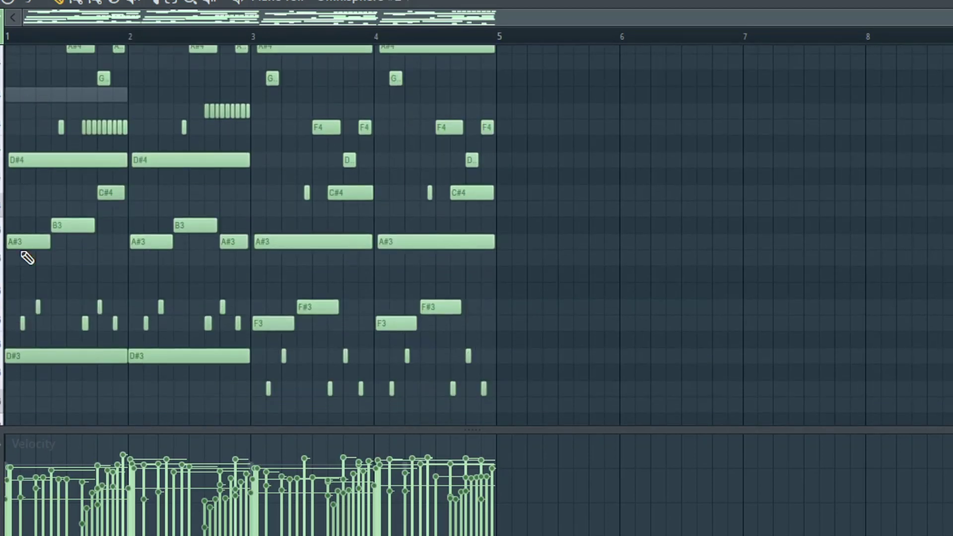
pyautogui.scroll(-2, 87, 309)
pyautogui.scroll(2, 32, 249)
pyautogui.scroll(5, 22, 250)
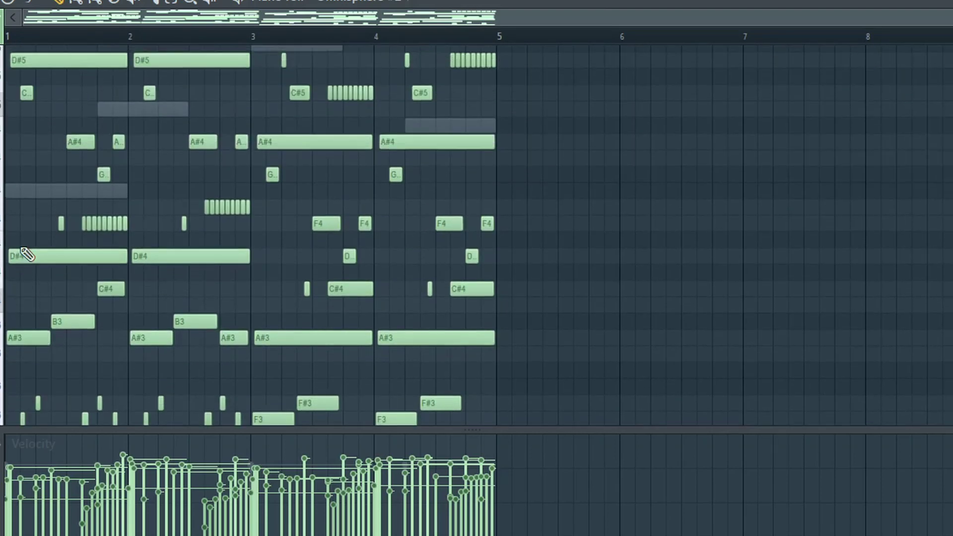
pyautogui.scroll(-5, 22, 207)
pyautogui.scroll(2, 23, 124)
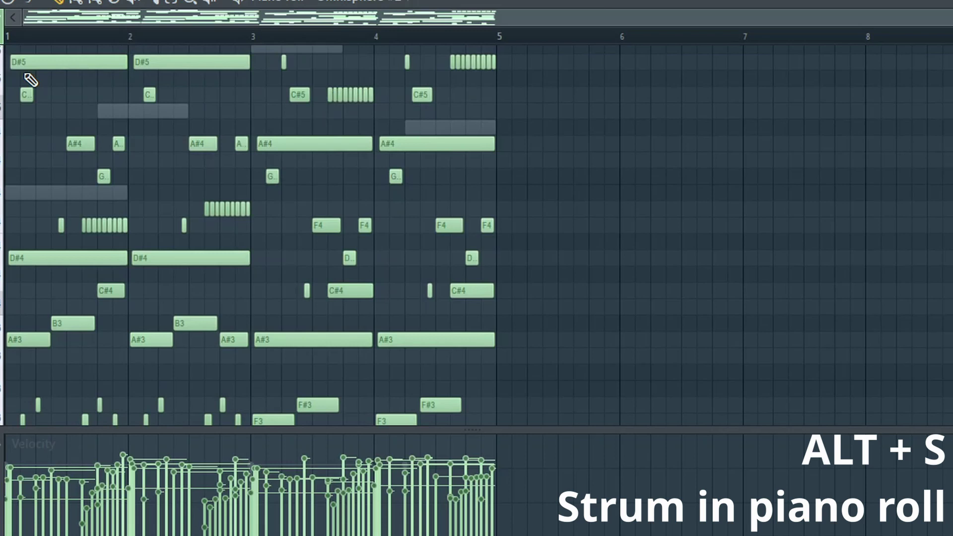
pyautogui.scroll(-2, 19, 342)
pyautogui.scroll(-1, 40, 317)
pyautogui.scroll(1, 47, 310)
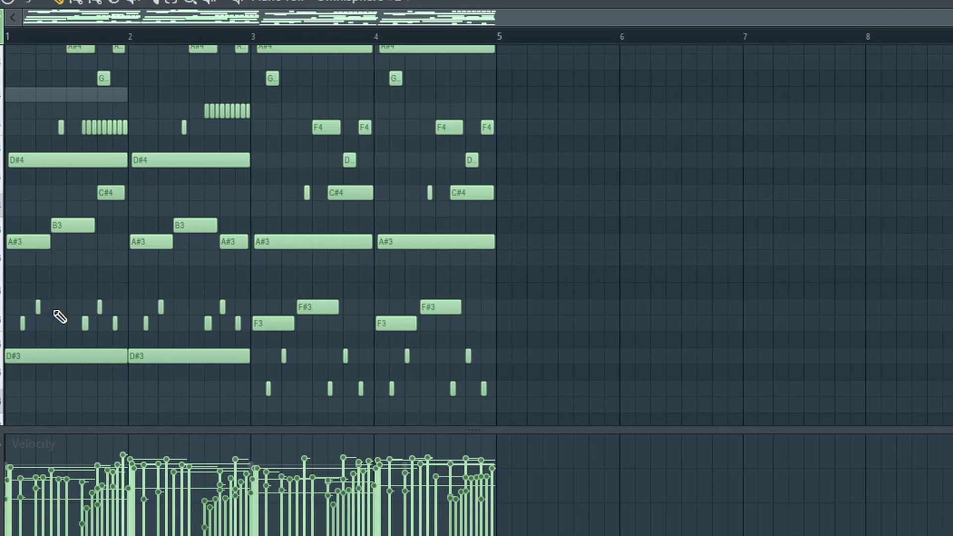
pyautogui.scroll(2, 59, 317)
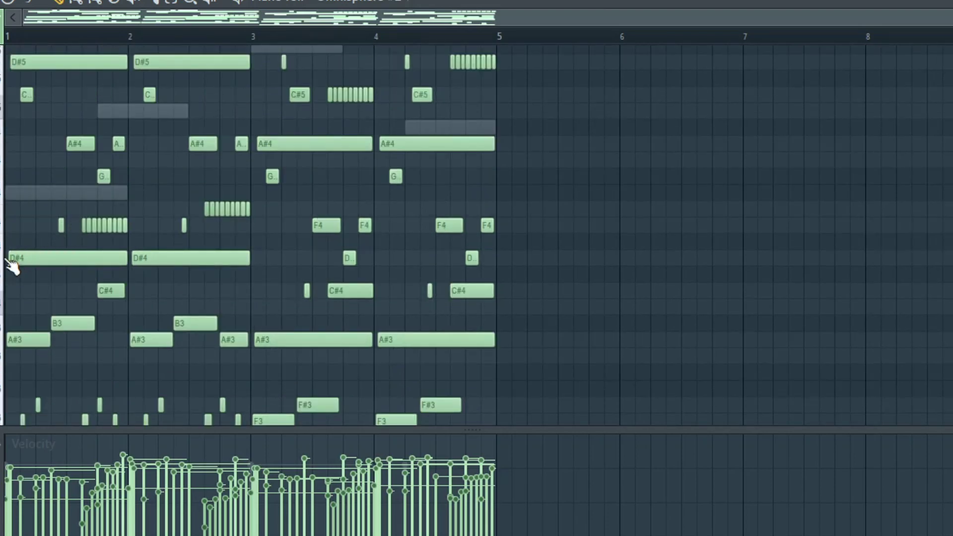
pyautogui.scroll(2, 14, 187)
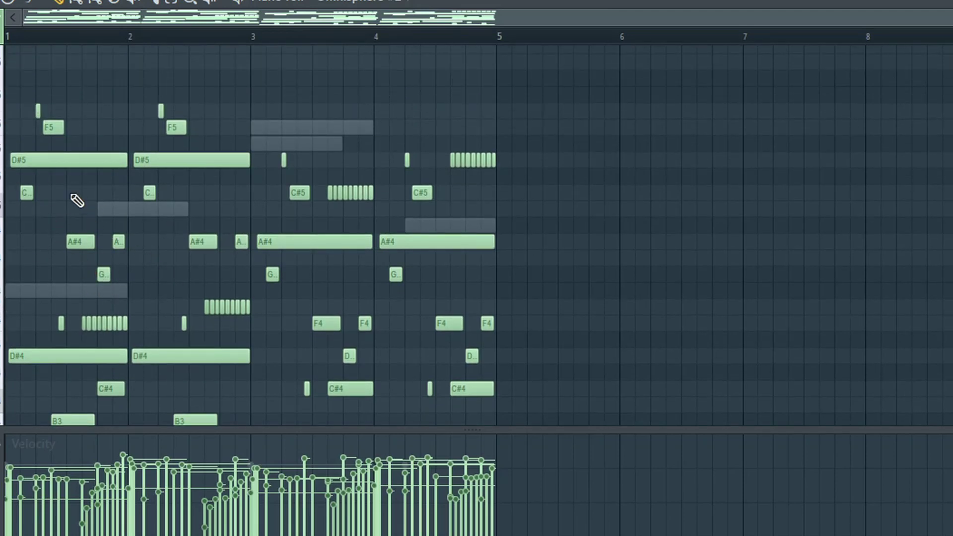
# Step: Inspect the upper melody and select the repeated F4 notes ending bar 1, followed by the repeated F#4 notes ending bar 2
pyautogui.scroll(1, 31, 165)
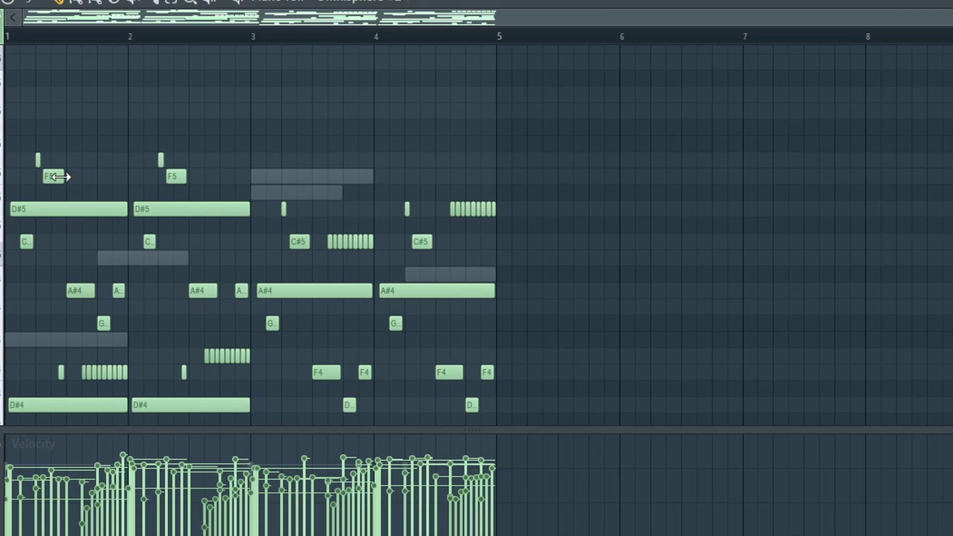
pyautogui.scroll(-5, 49, 174)
pyautogui.scroll(3, 61, 287)
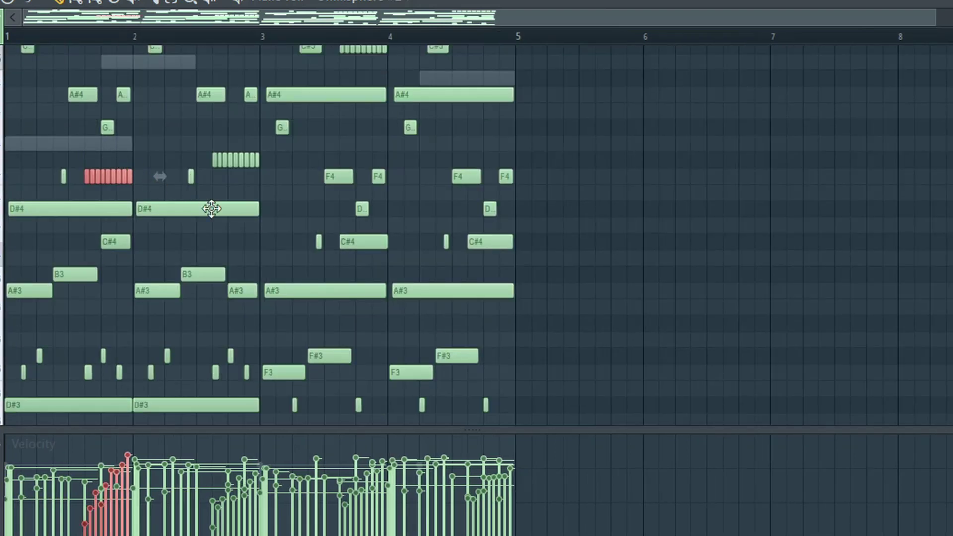
pyautogui.scroll(2, 212, 209)
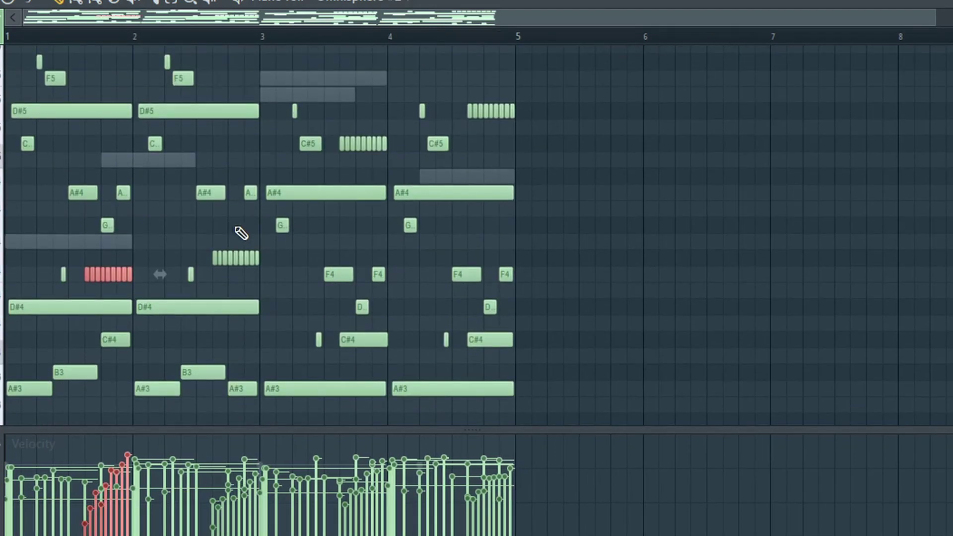
pyautogui.moveTo(202, 237); pyautogui.dragTo(260, 263)
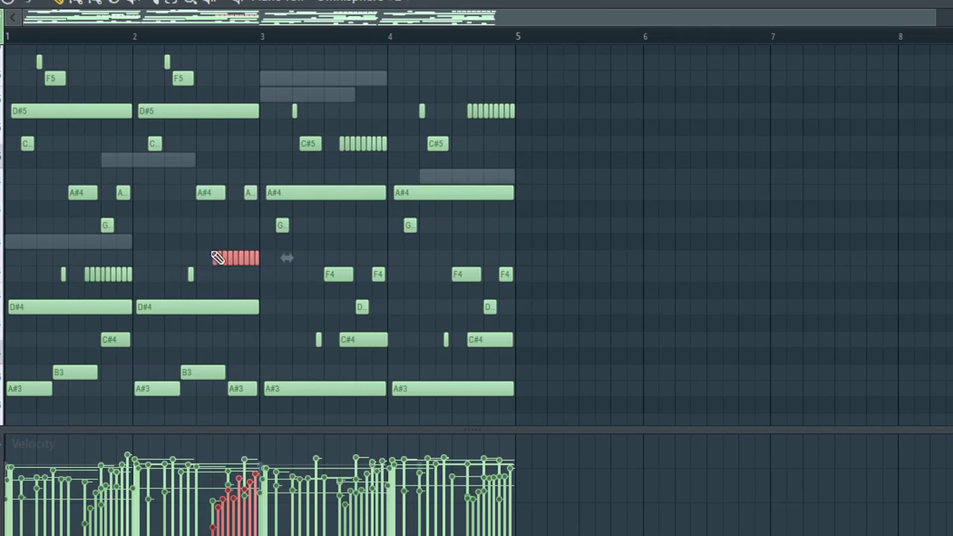
# Step: Set the piano roll's snap to 1/4 step
pyautogui.scroll(3, 75, 208)
pyautogui.click(7, 3)
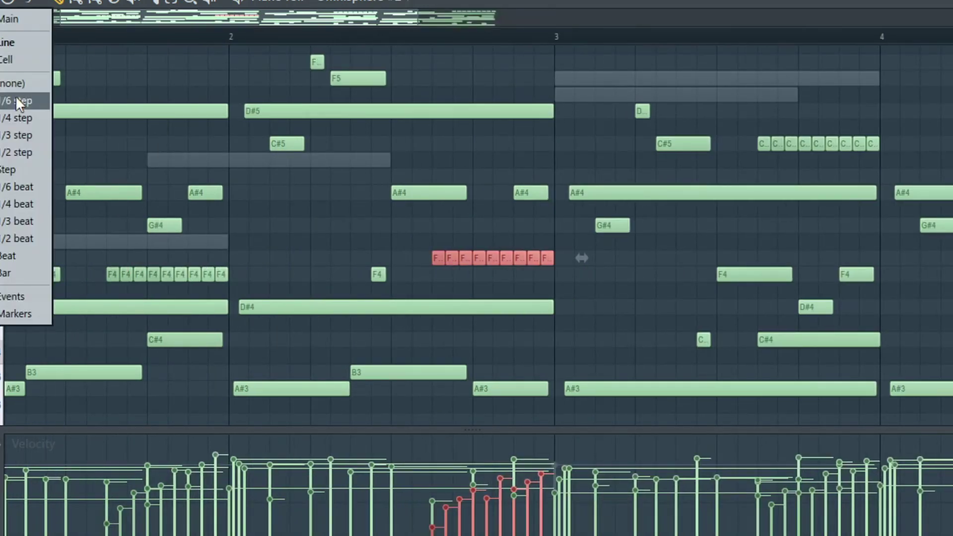
pyautogui.click(20, 119)
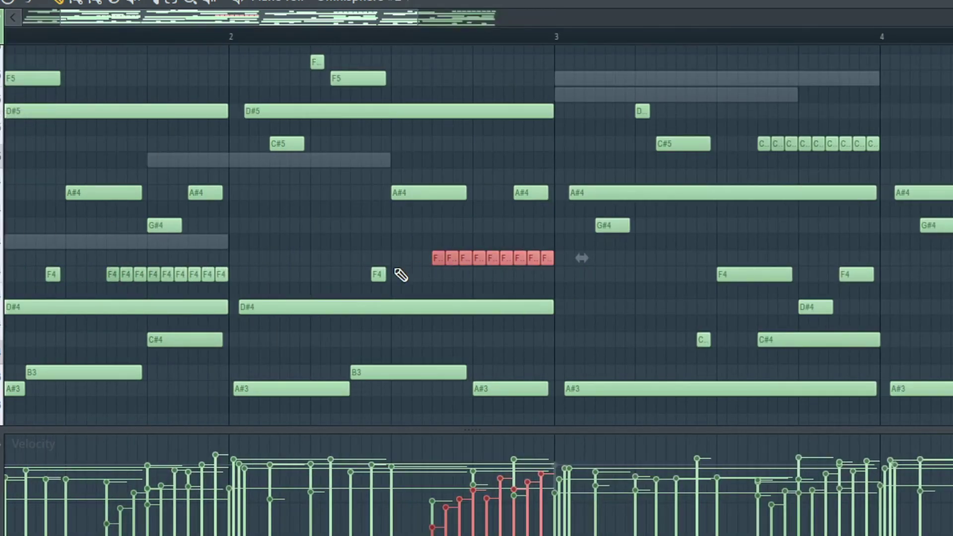
# Step: Select the repeated F4 notes at the end of bar 1 to view their velocities, and play back the four-bar pattern
pyautogui.scroll(-3, 396, 272)
pyautogui.moveTo(98, 166); pyautogui.dragTo(233, 191)
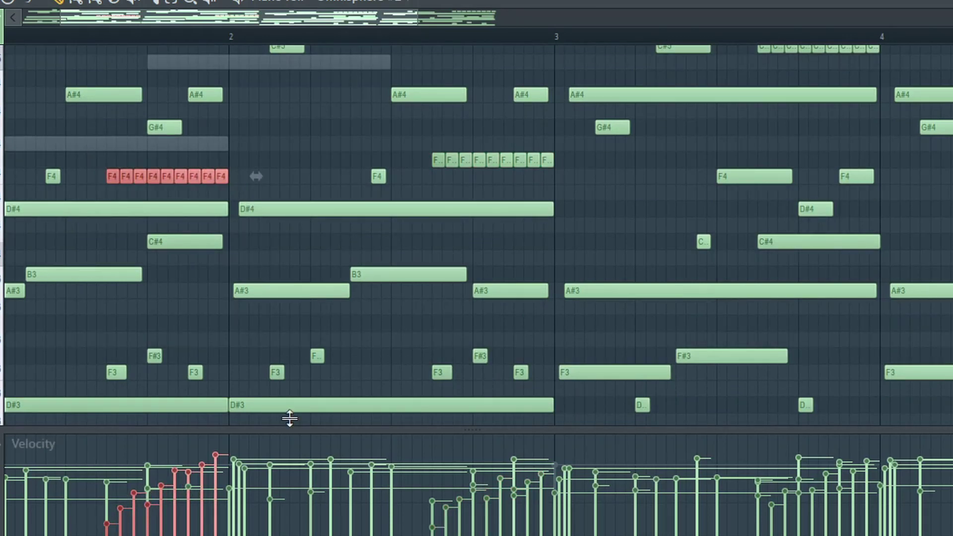
pyautogui.scroll(-3, 251, 215)
pyautogui.scroll(2, 196, 193)
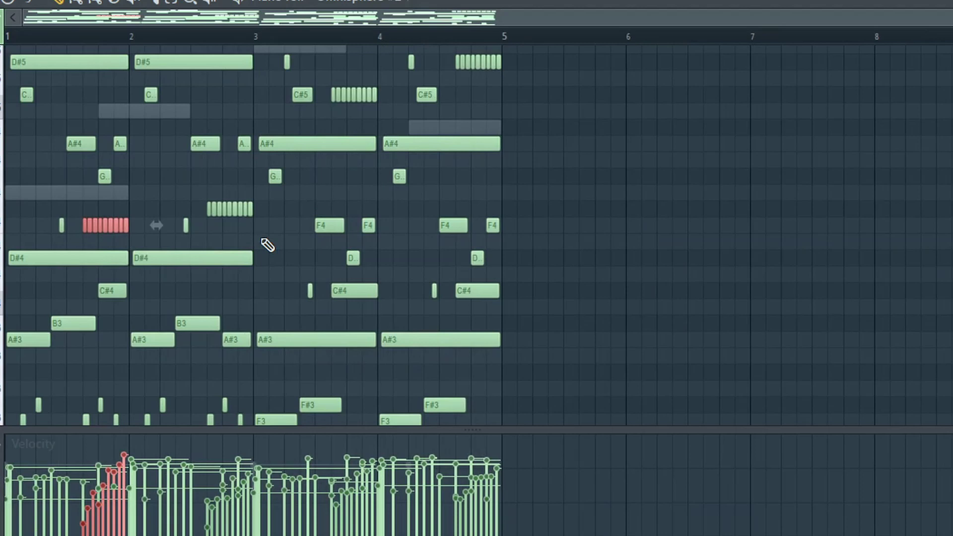
pyautogui.scroll(-3, 267, 245)
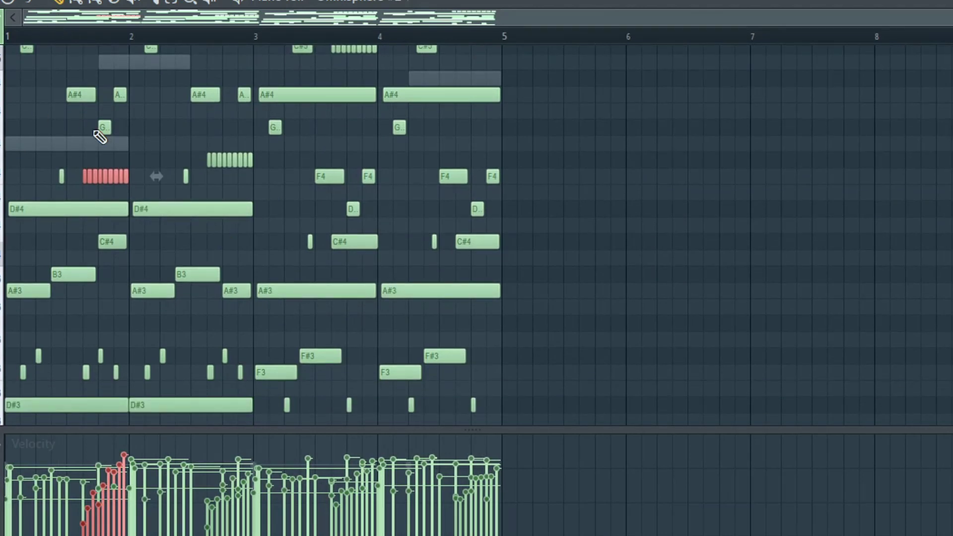
pyautogui.press('space')
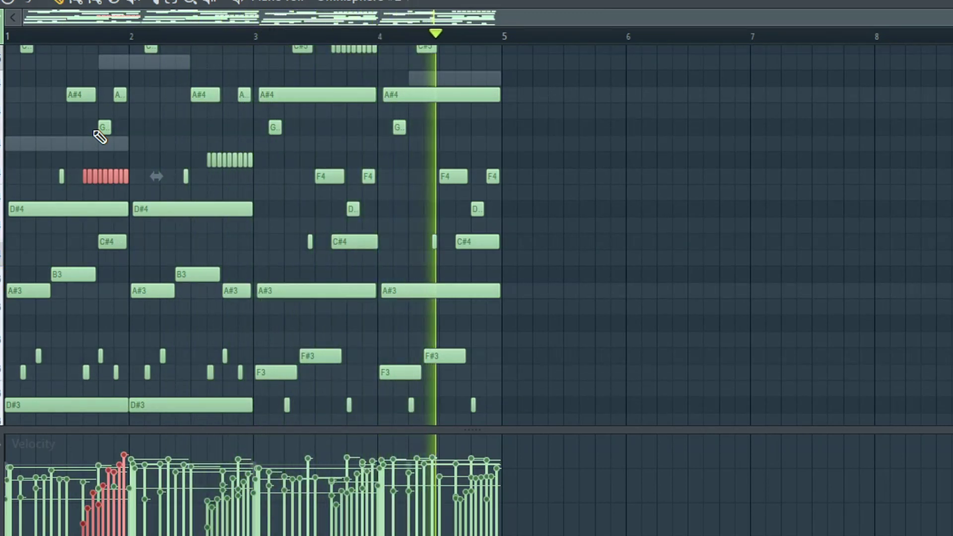
# Step: Stop playback and examine the melody's upper and lower notes across the four bars, including the A#2 bass notes in bars 3 and 4
pyautogui.press('space')
pyautogui.scroll(3, 287, 292)
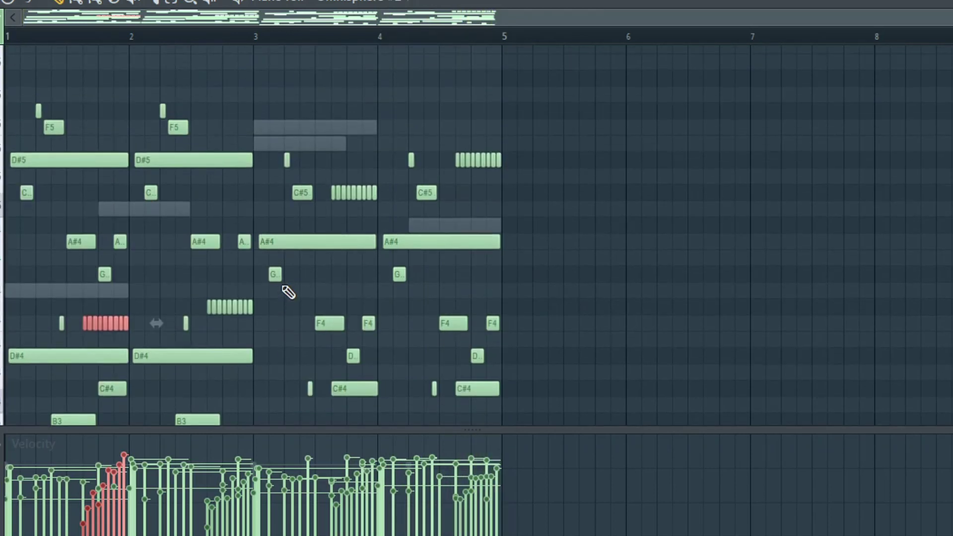
pyautogui.scroll(-2, 258, 284)
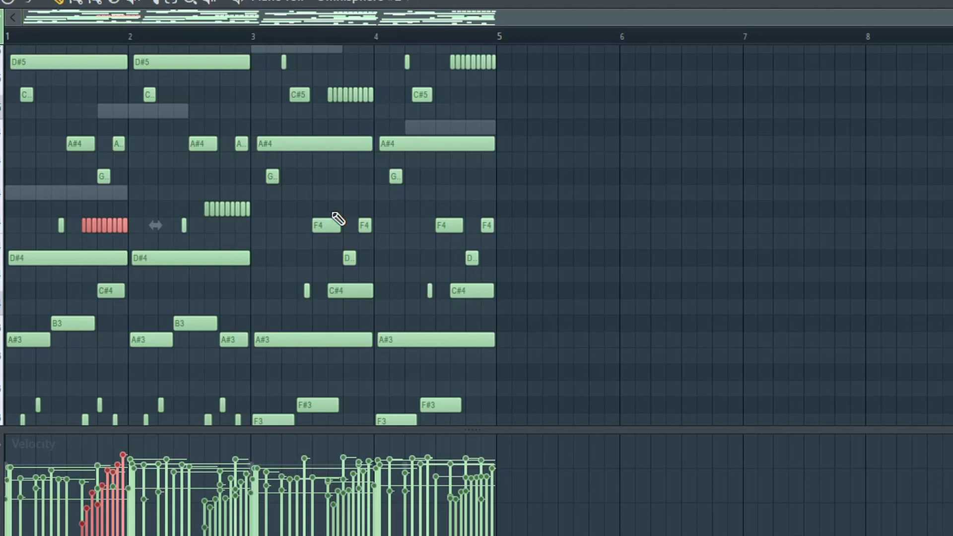
pyautogui.scroll(2, 293, 290)
pyautogui.scroll(-8, 298, 289)
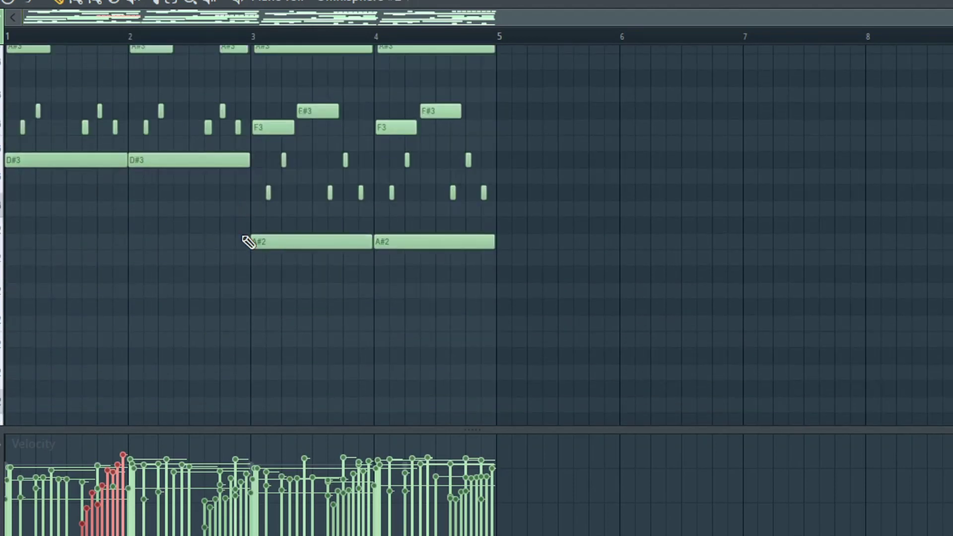
pyautogui.scroll(2, 142, 164)
pyautogui.scroll(2, 85, 113)
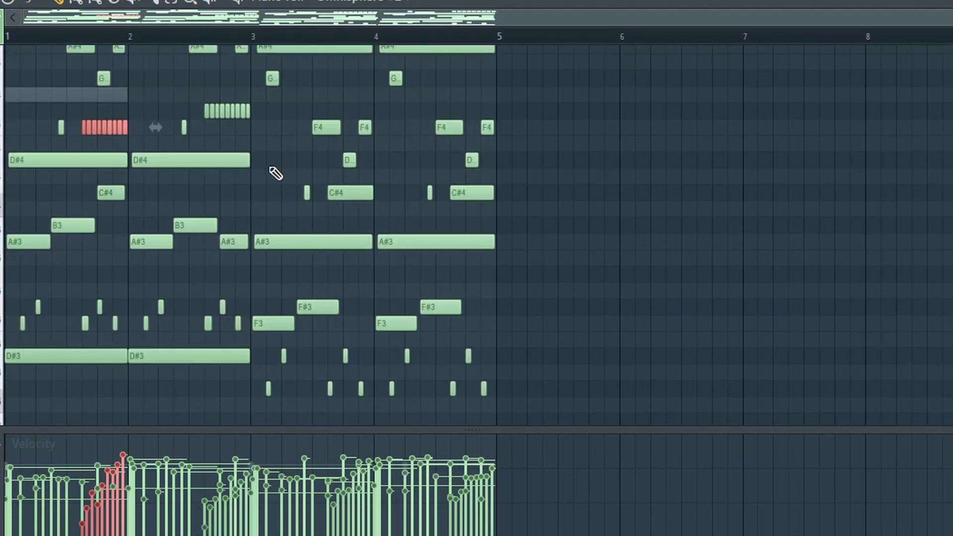
pyautogui.scroll(-3, 276, 173)
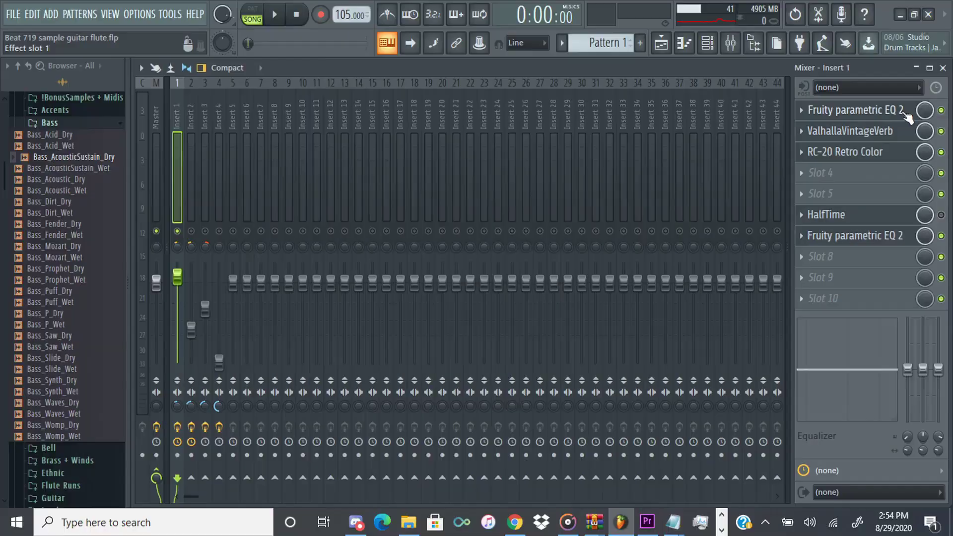
# Step: Open the Omnisphere #2 channel's piano roll and play the arrangement from the start while viewing its higher-octave notes
pyautogui.click(707, 43)
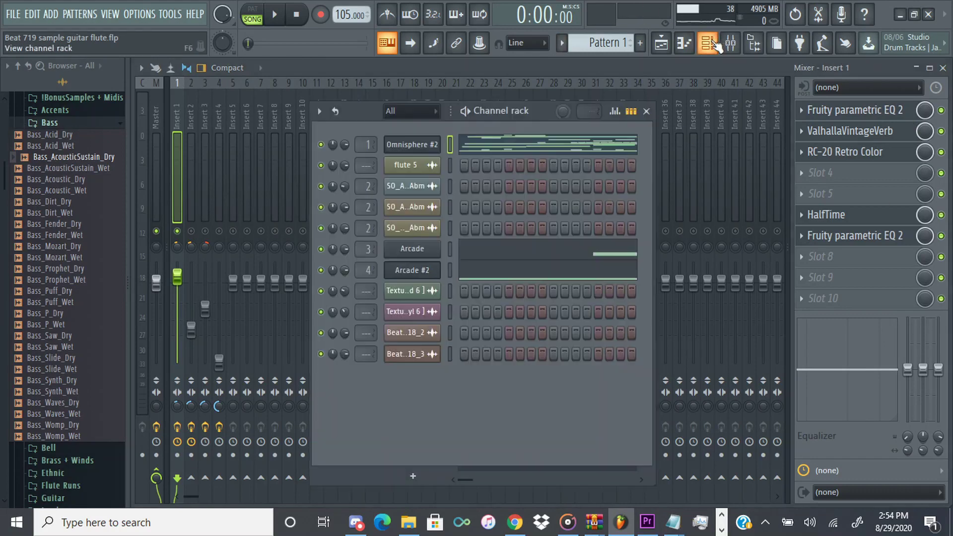
pyautogui.click(534, 144)
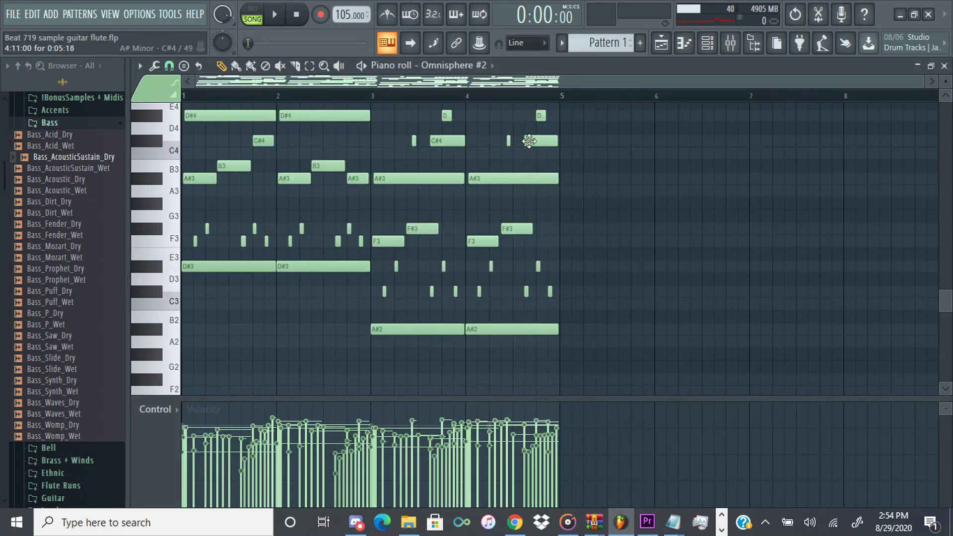
pyautogui.press('space')
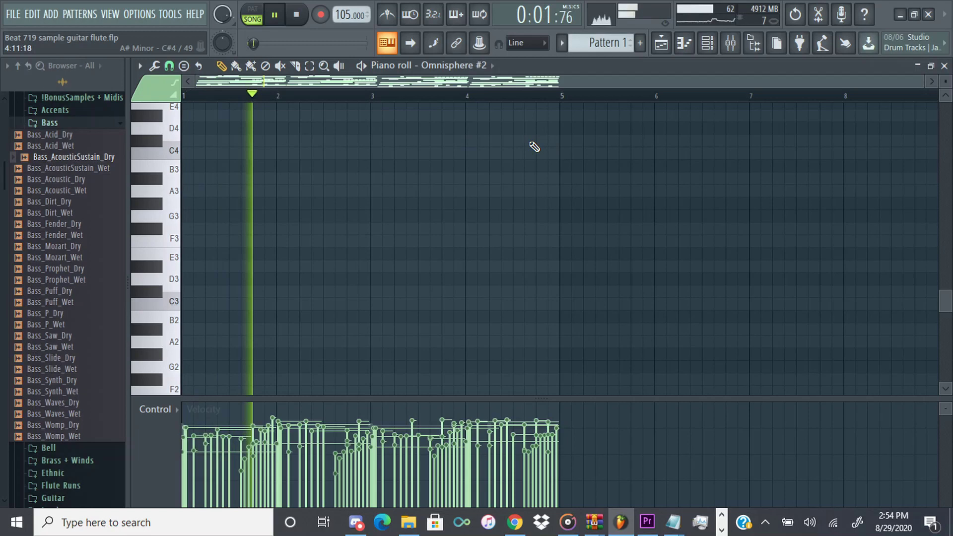
pyautogui.scroll(3, 629, 264)
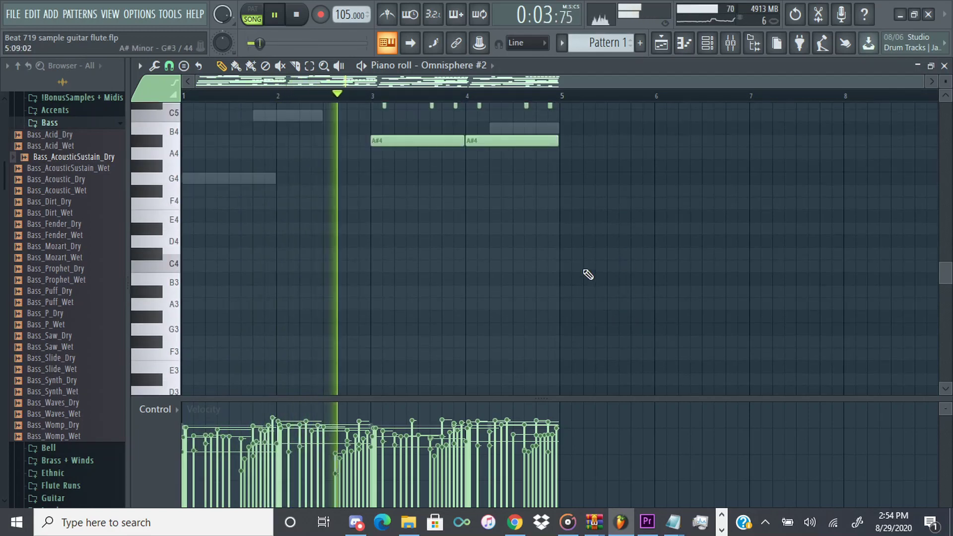
pyautogui.scroll(6, 589, 274)
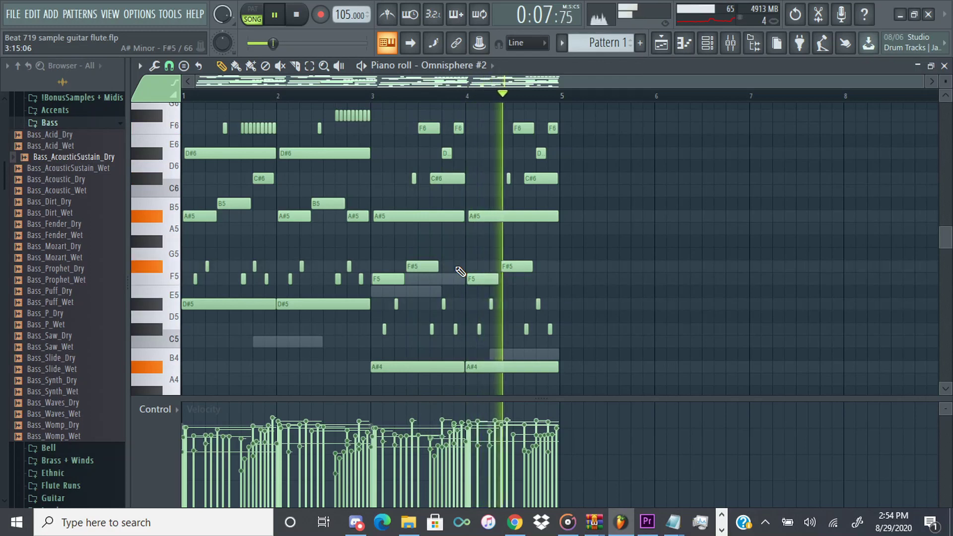
pyautogui.press('space')
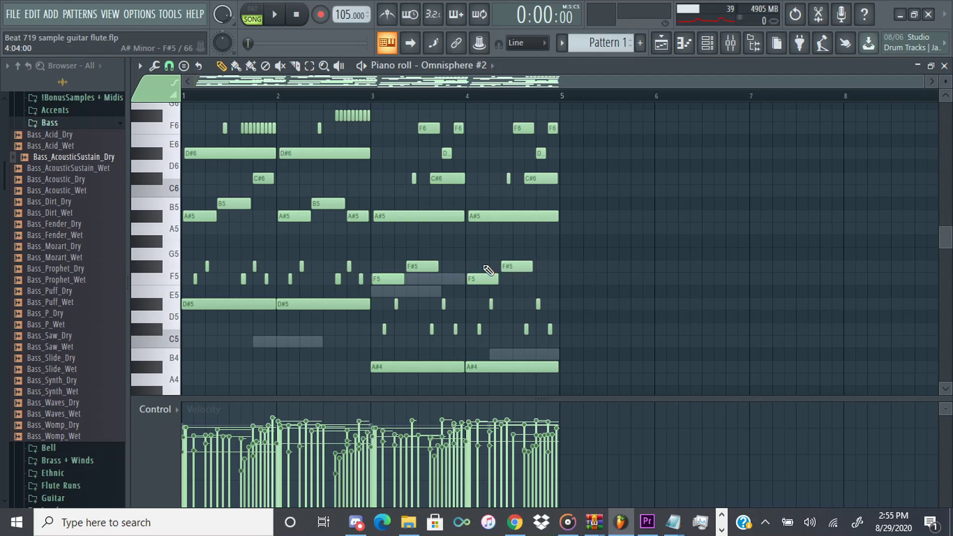
# Step: Examine the Omnisphere #2 notes from the A#4 bass up to the F7 melody across all four bars
pyautogui.scroll(1, 479, 253)
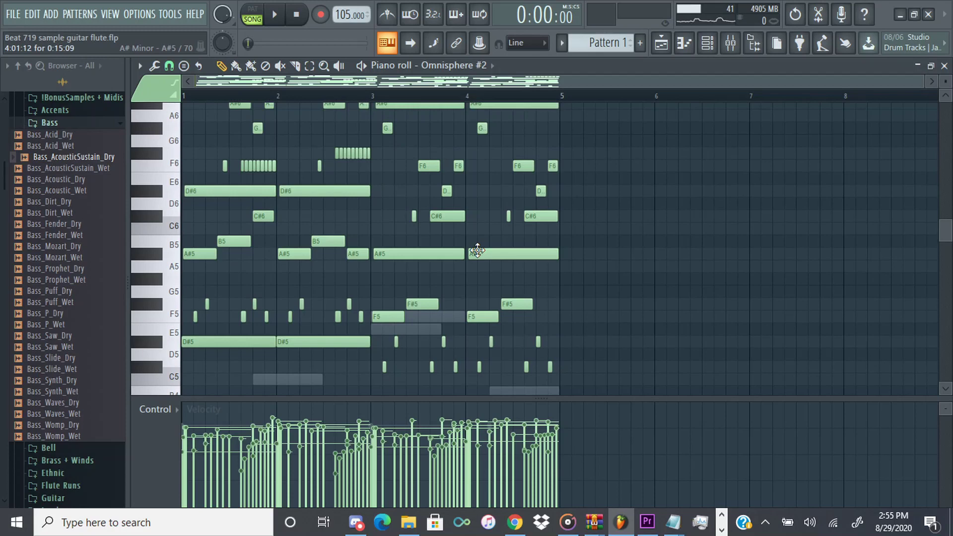
pyautogui.scroll(2, 478, 251)
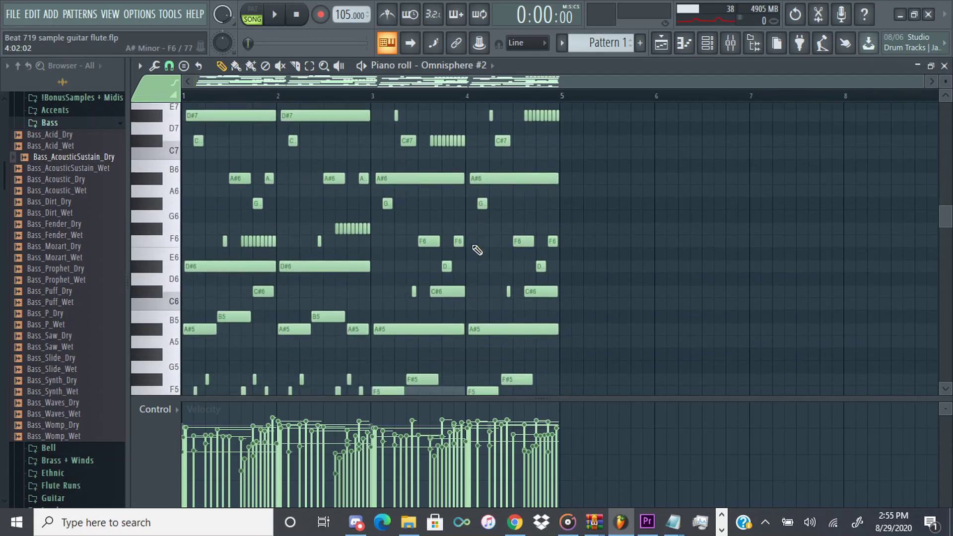
pyautogui.scroll(-4, 478, 251)
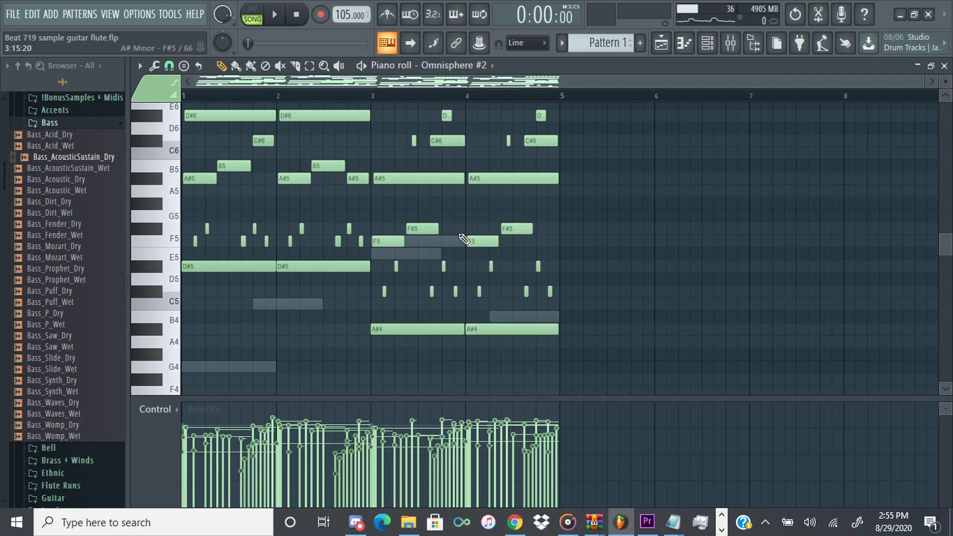
pyautogui.click(662, 45)
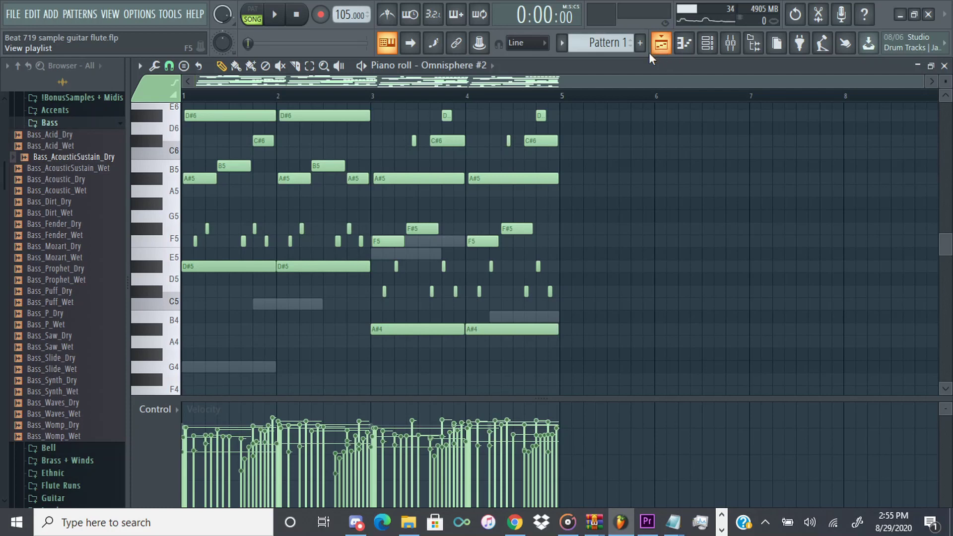
pyautogui.scroll(7, 415, 239)
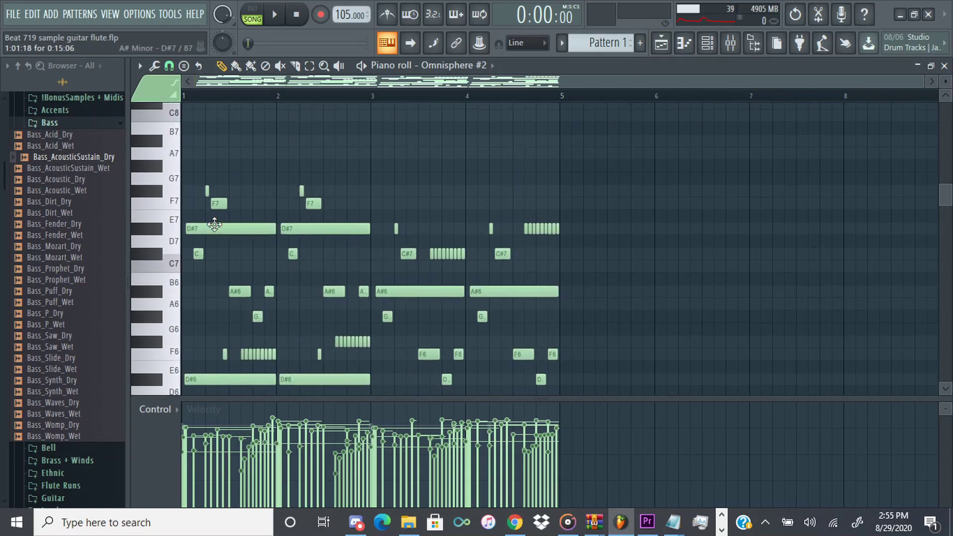
pyautogui.scroll(-3, 214, 225)
# Step: Review the guitar's effects on mixer Insert 1: Fruity parametric EQ 2, ValhallaVintageVerb, RC-20 Retro Color and the second EQ
pyautogui.click(730, 44)
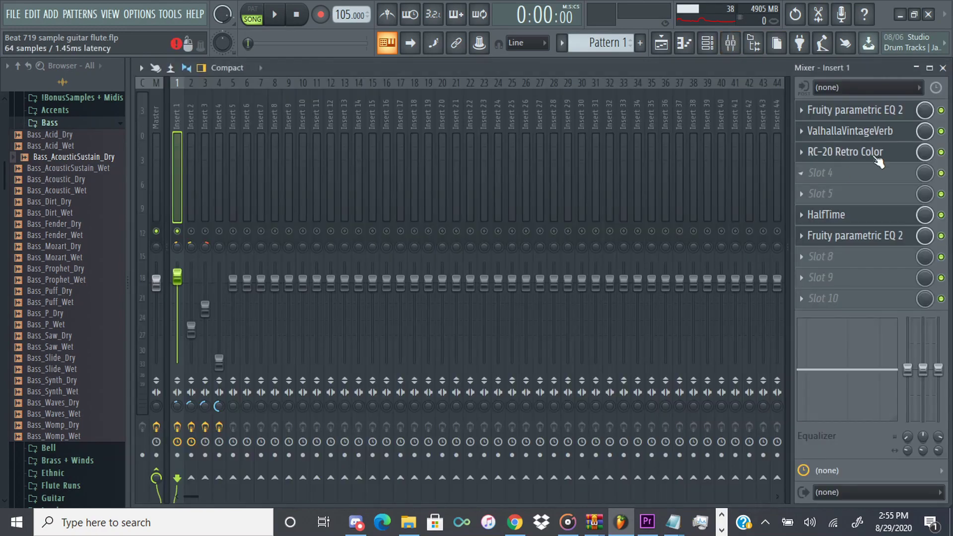
pyautogui.click(844, 110)
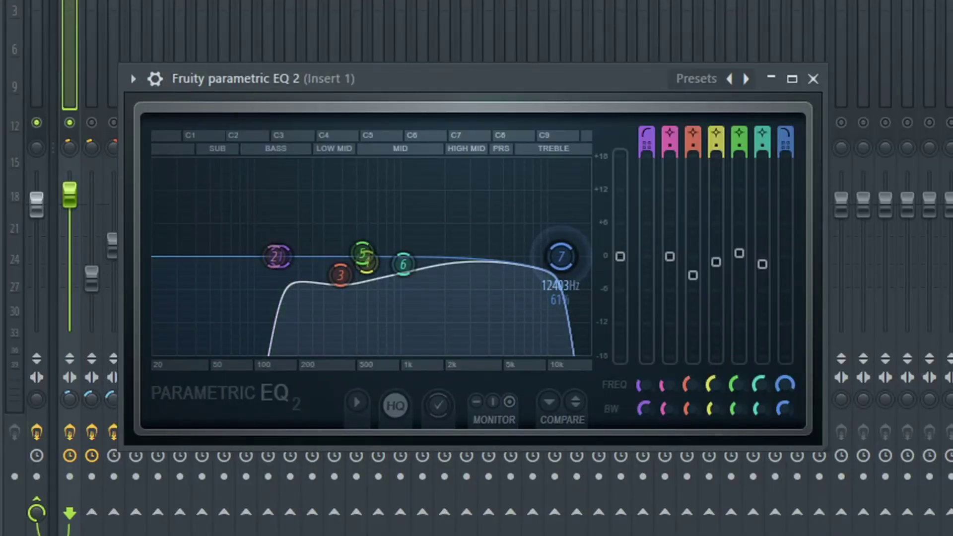
pyautogui.moveTo(342, 275); pyautogui.dragTo(350, 273)
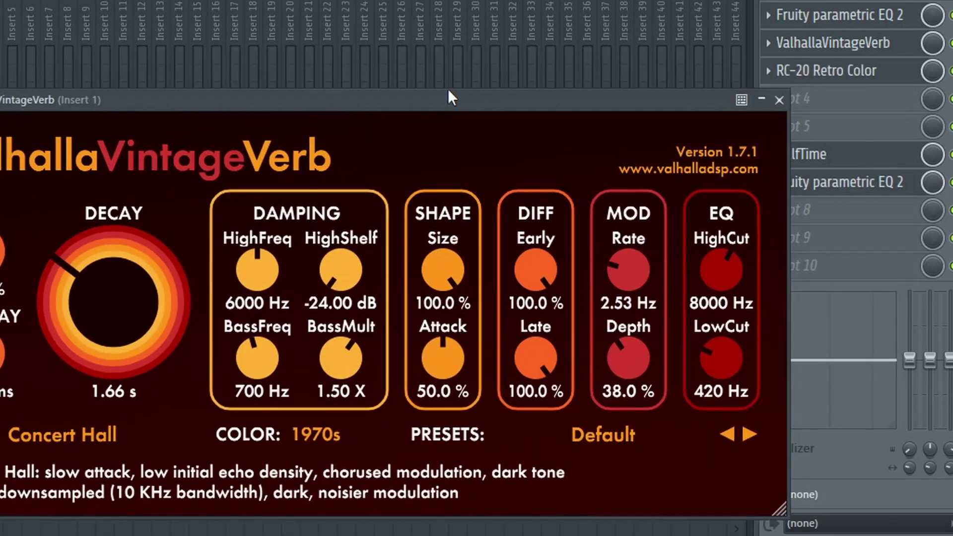
pyautogui.click(845, 74)
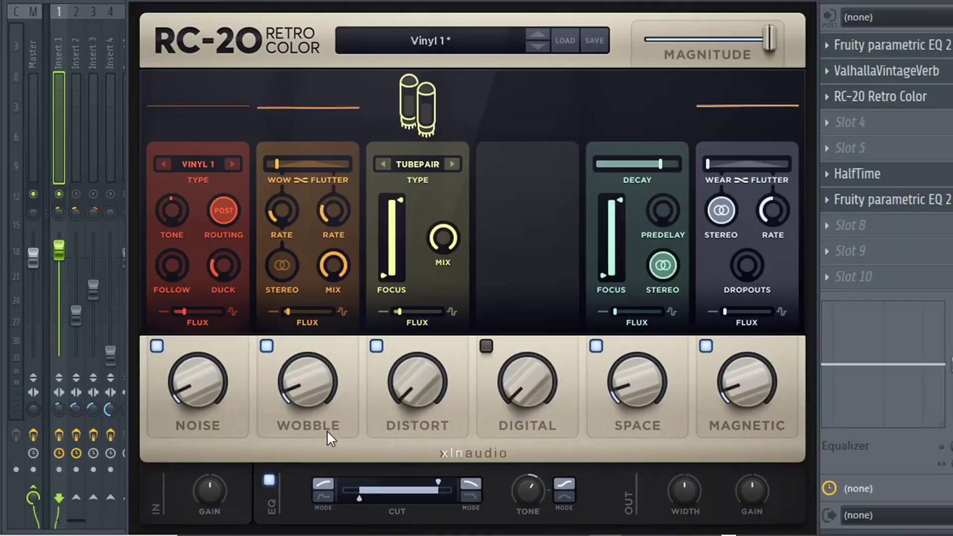
pyautogui.click(882, 201)
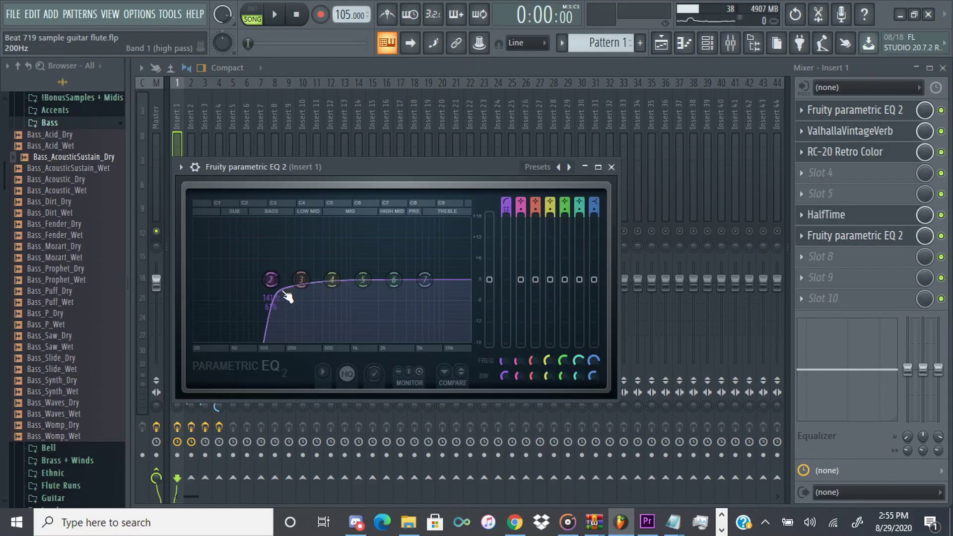
# Step: Play back the arrangement alongside the channel rack and inspect the Arcade channel's Northwest Passage flute kit
pyautogui.click(742, 73)
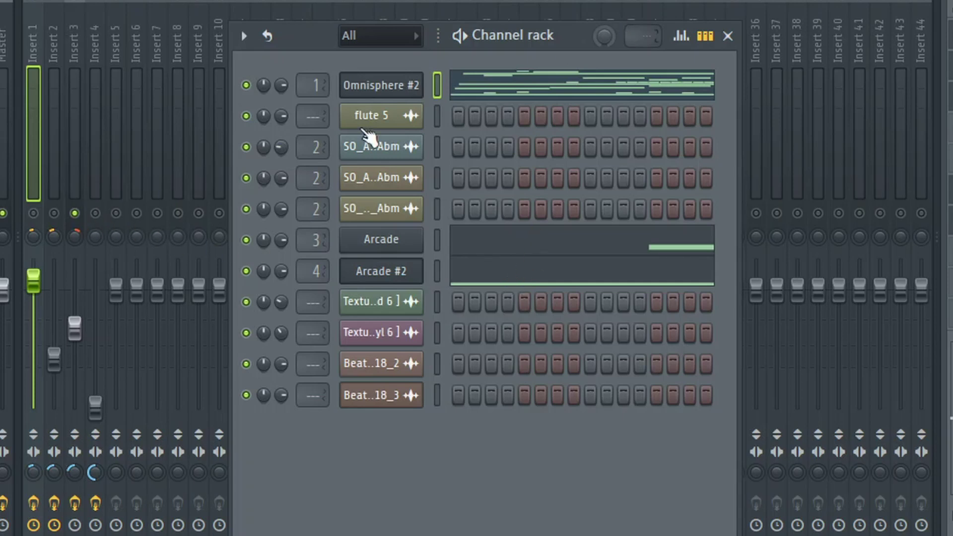
pyautogui.press('F6')
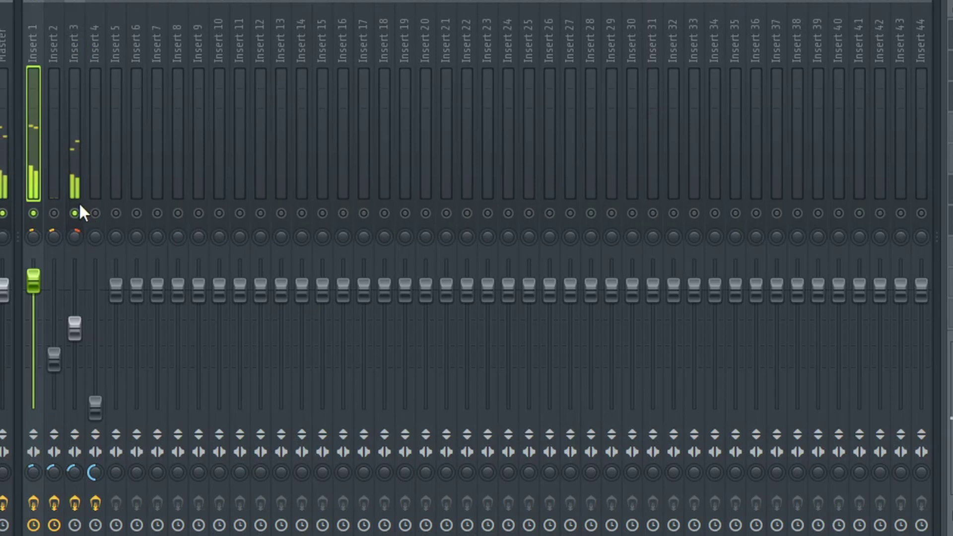
pyautogui.press('F6')
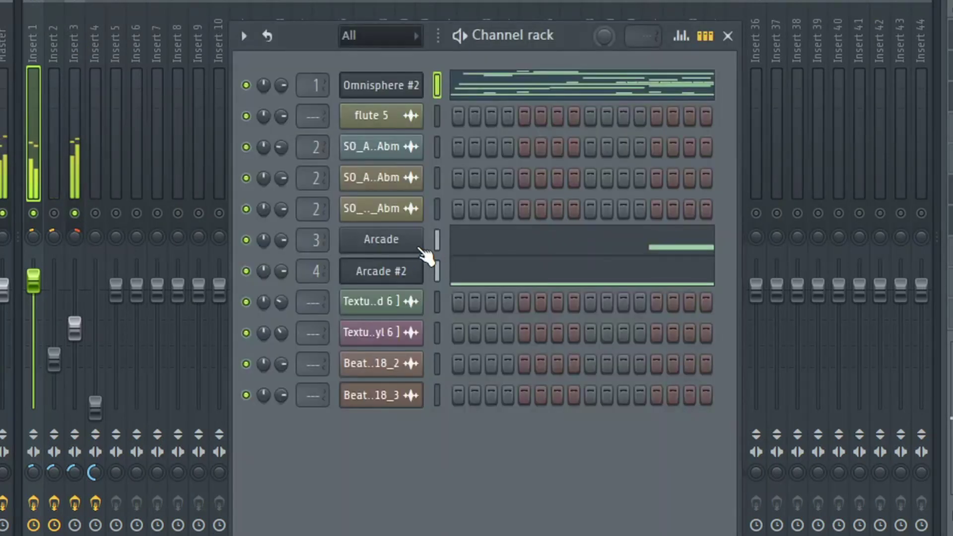
pyautogui.click(437, 241)
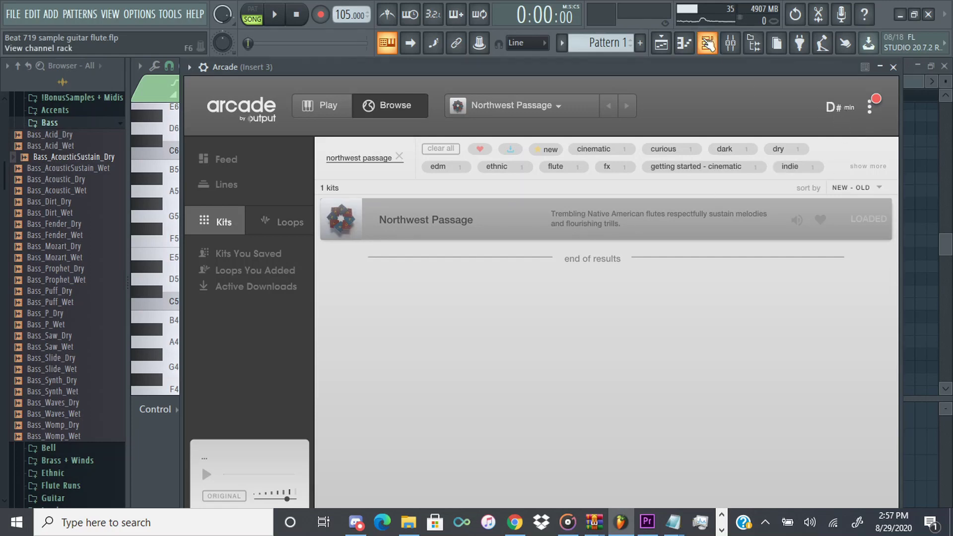
pyautogui.press('F6')
# Step: Review mixer Insert 3's Fruity parametric EQ 2 low cut, ValhallaVintageVerb settings and stereo separation for the Arcade flute
pyautogui.click(731, 44)
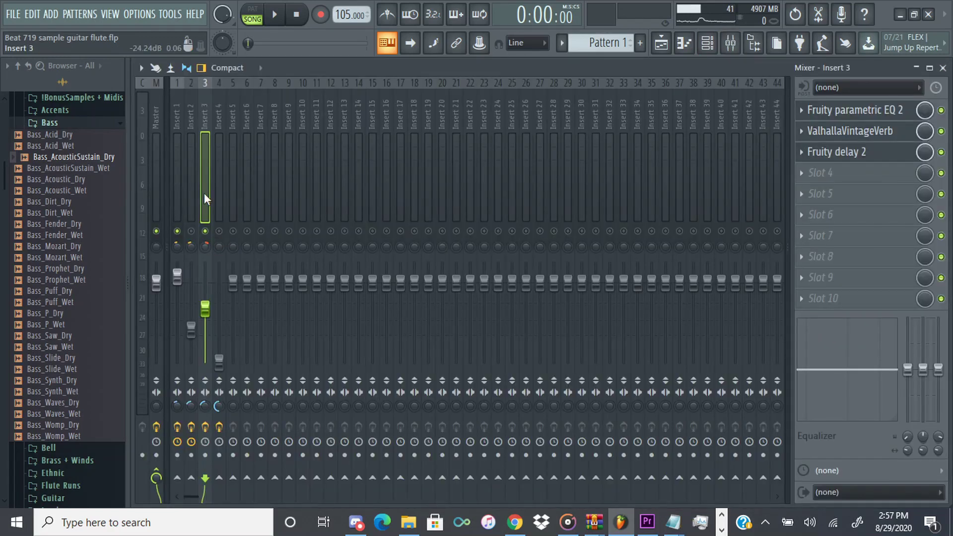
pyautogui.click(874, 109)
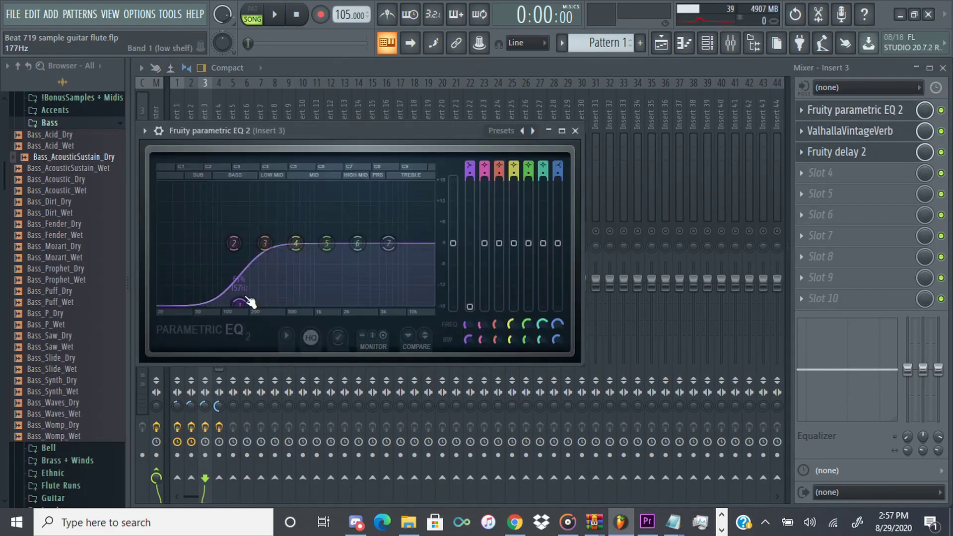
pyautogui.click(850, 131)
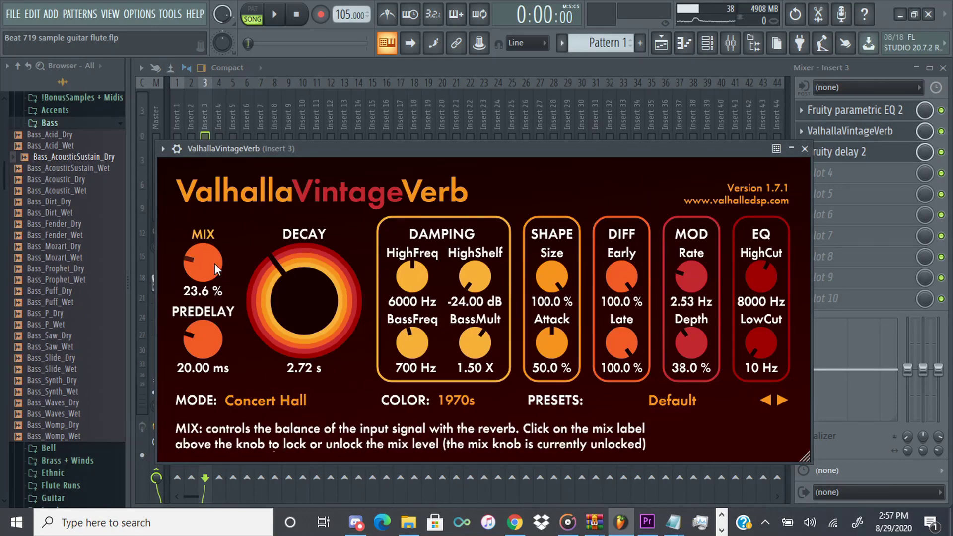
pyautogui.click(743, 63)
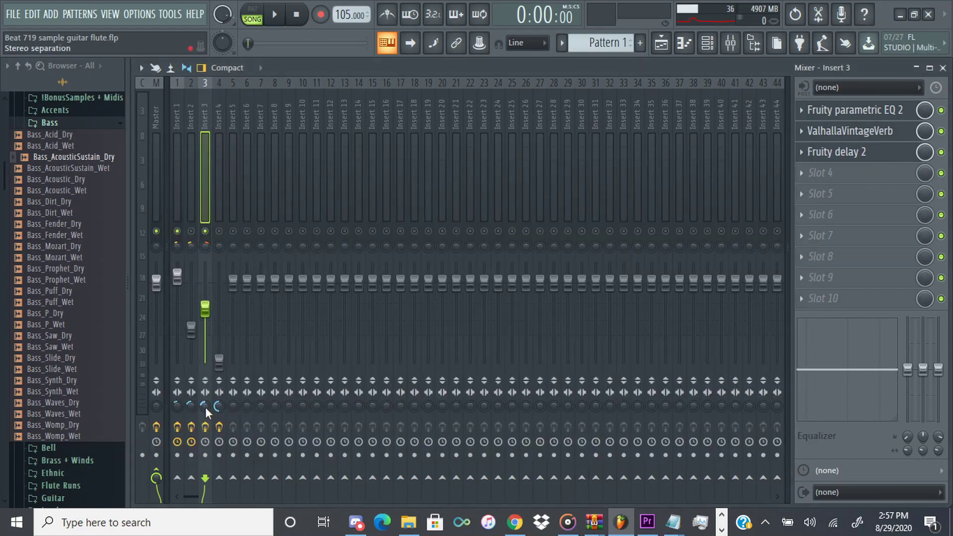
# Step: Solo Track 2 with the bansuri solo clips in the playlist
pyautogui.press('F5')
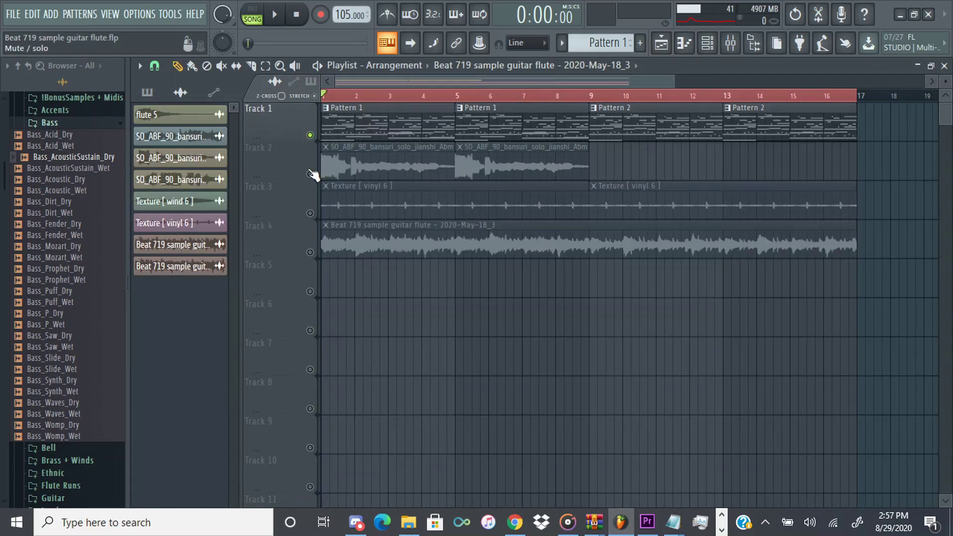
pyautogui.click(730, 44)
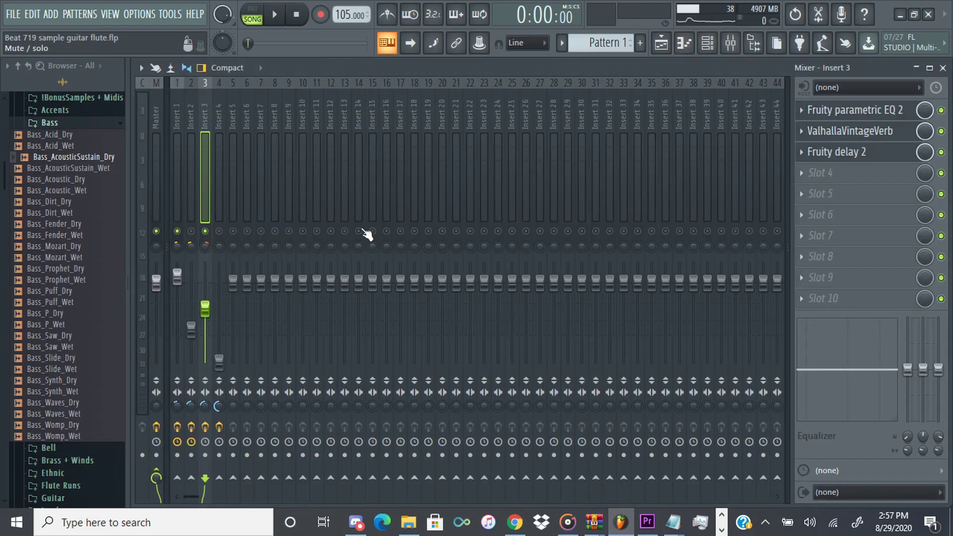
pyautogui.press('F5')
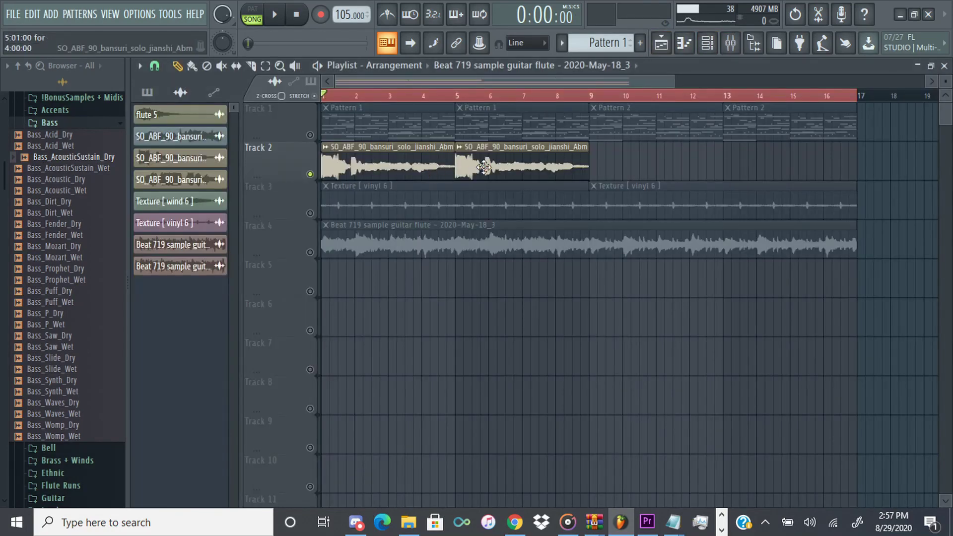
# Step: Collapse the Bass folder in the browser and open the sample settings of the first bansuri solo clip on Track 2
pyautogui.click(59, 125)
pyautogui.doubleClick(383, 170)
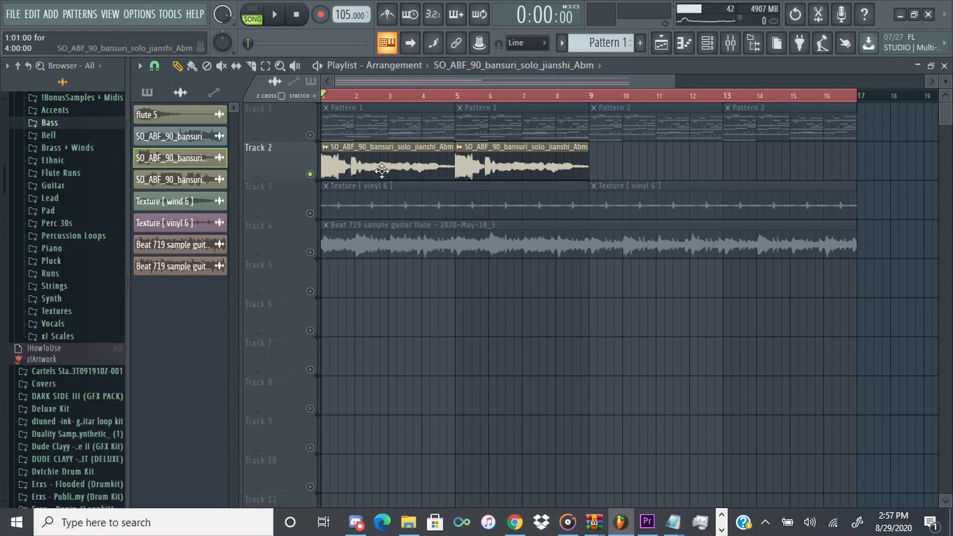
pyautogui.click(609, 81)
pyautogui.doubleClick(403, 170)
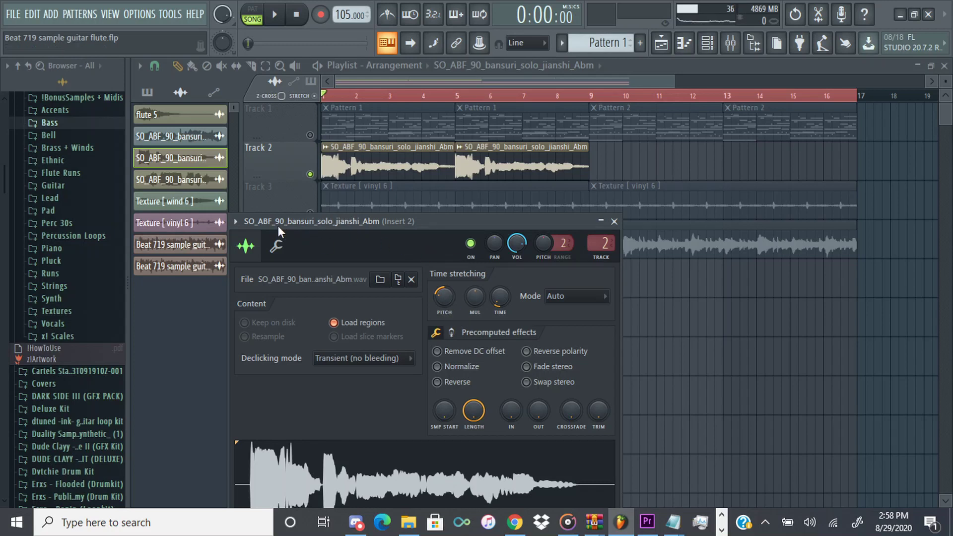
# Step: Set the bansuri sample's time stretching mode to Stretch and lower the project tempo to 90 BPM
pyautogui.click(576, 296)
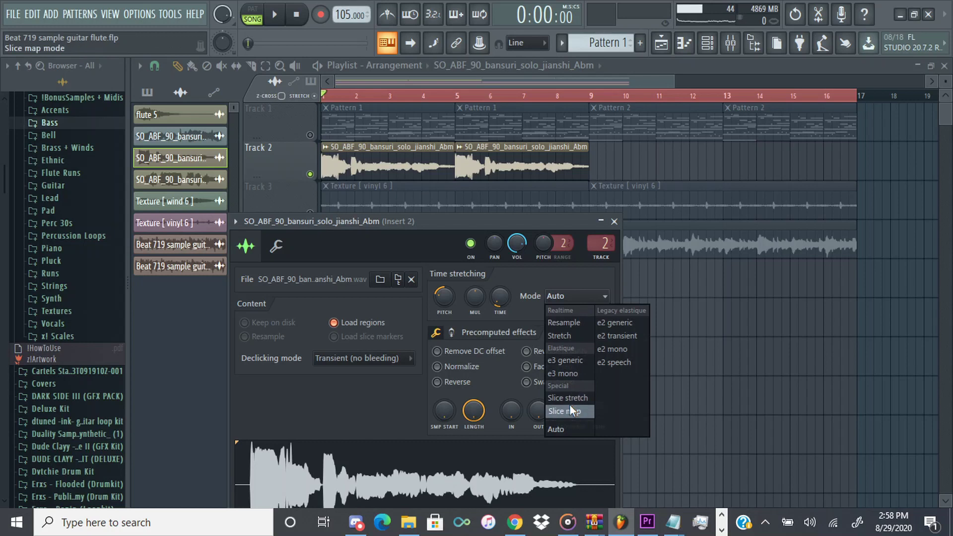
pyautogui.click(567, 337)
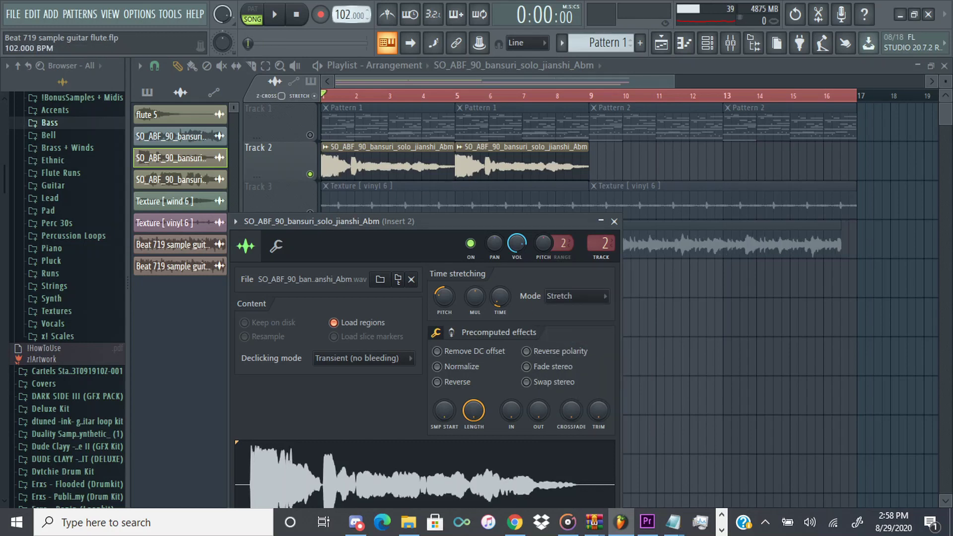
pyautogui.moveTo(352, 14); pyautogui.dragTo(352, 32)
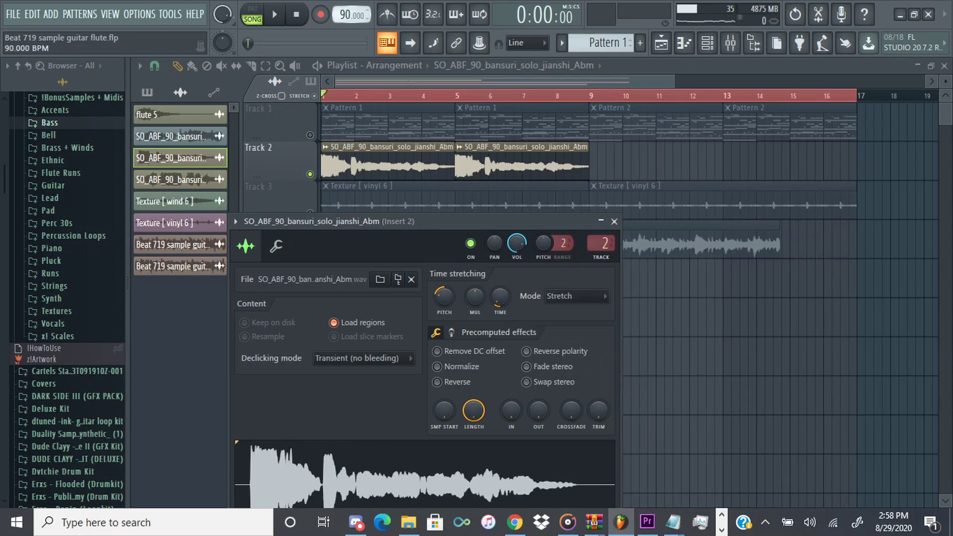
pyautogui.click(501, 301)
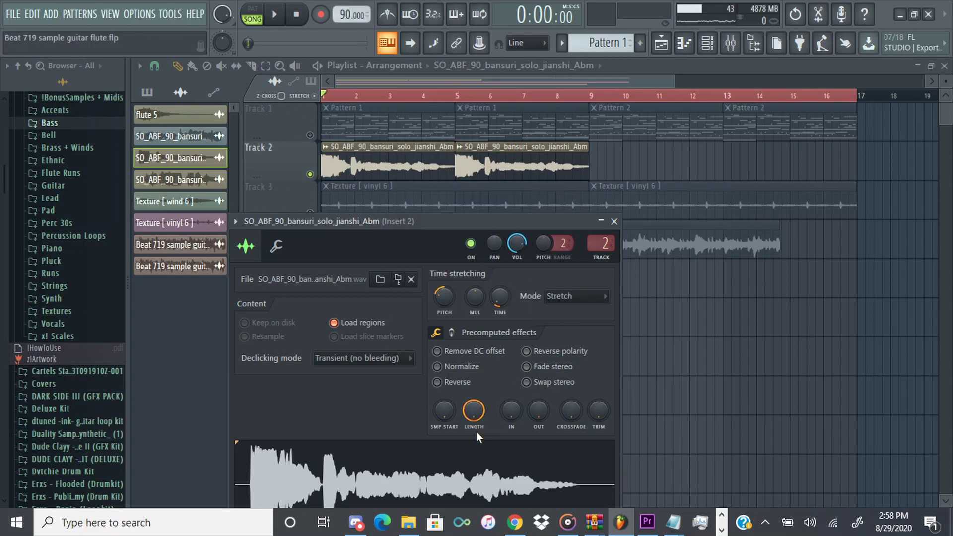
# Step: Restore the project tempo to 105 BPM and set the bansuri sample's time stretching mode back to Auto
pyautogui.click(577, 298)
pyautogui.click(571, 429)
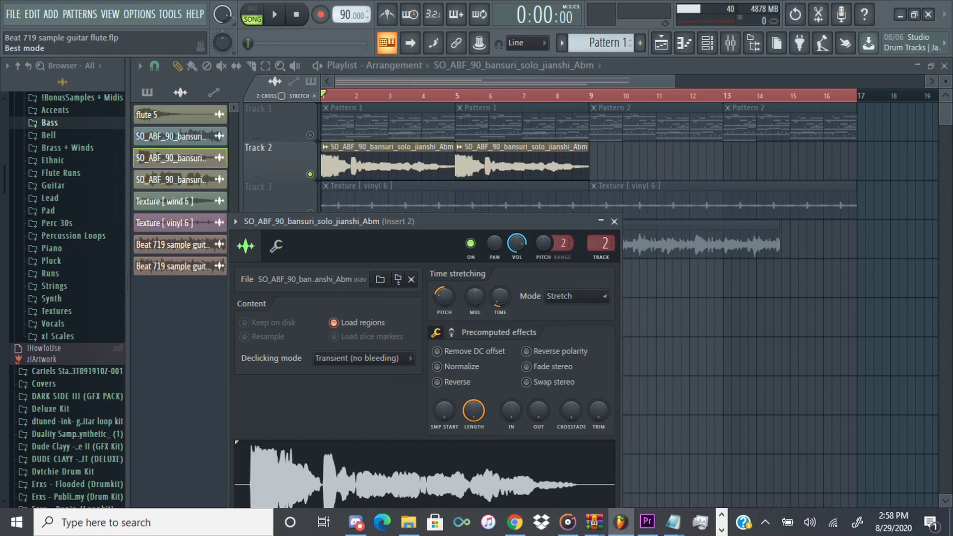
pyautogui.moveTo(352, 14); pyautogui.dragTo(347, 16)
pyautogui.click(501, 301)
pyautogui.click(576, 296)
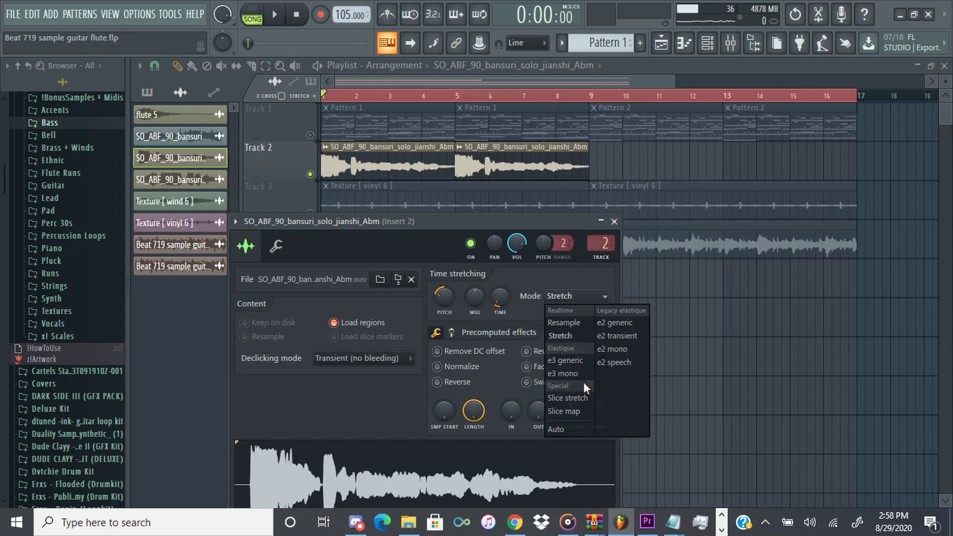
pyautogui.click(562, 334)
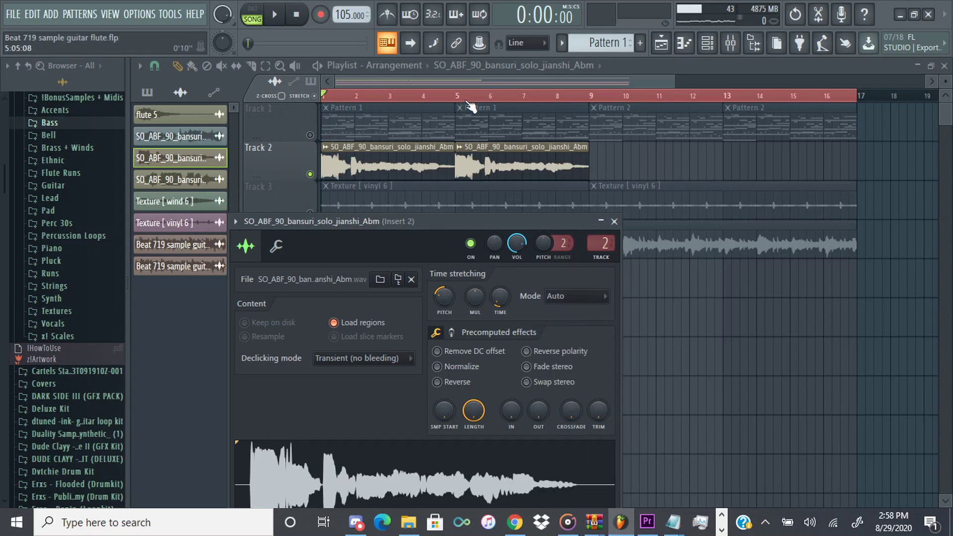
# Step: Reopen the bansuri sample settings to examine its pitch and waveform, and return the playhead to the start of the song
pyautogui.moveTo(465, 96); pyautogui.dragTo(456, 169)
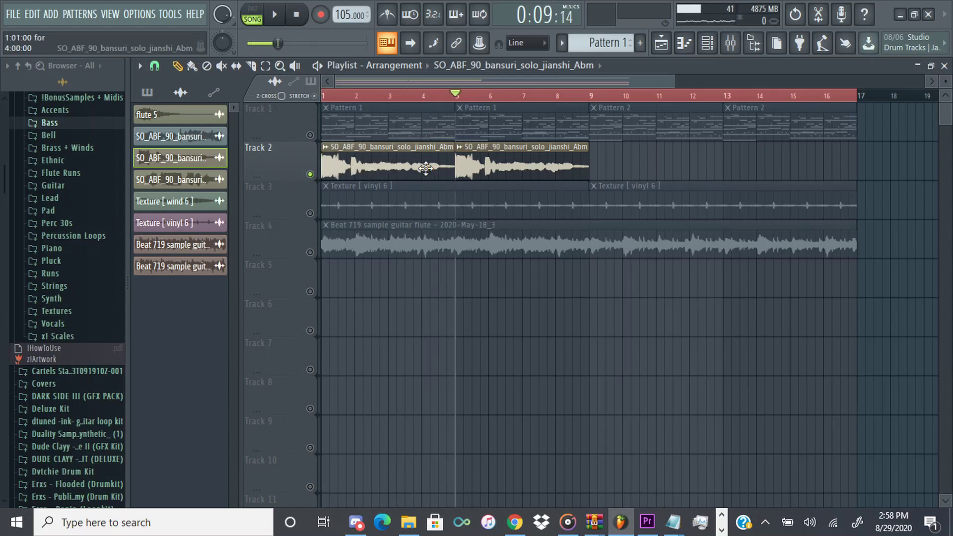
pyautogui.doubleClick(426, 167)
pyautogui.moveTo(444, 297); pyautogui.dragTo(444, 298)
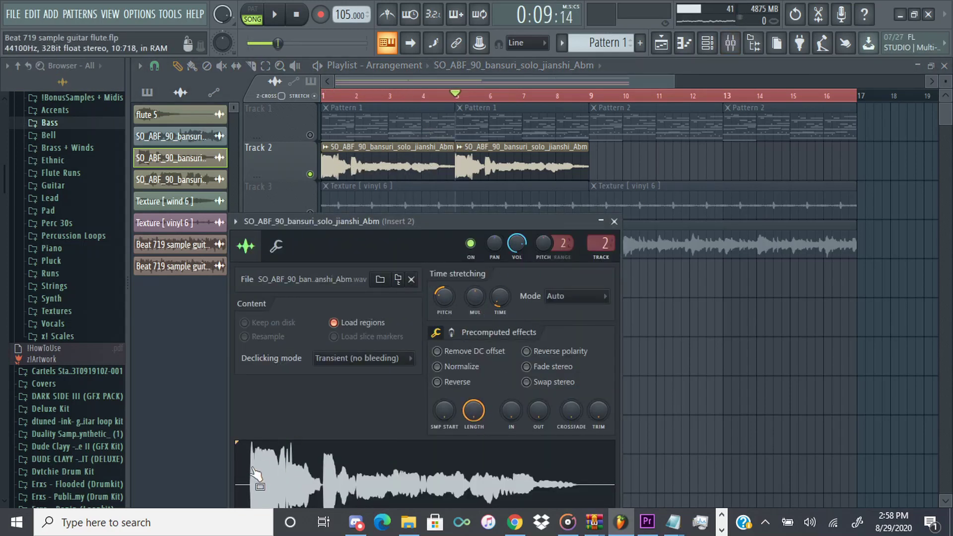
pyautogui.moveTo(364, 93); pyautogui.dragTo(307, 87)
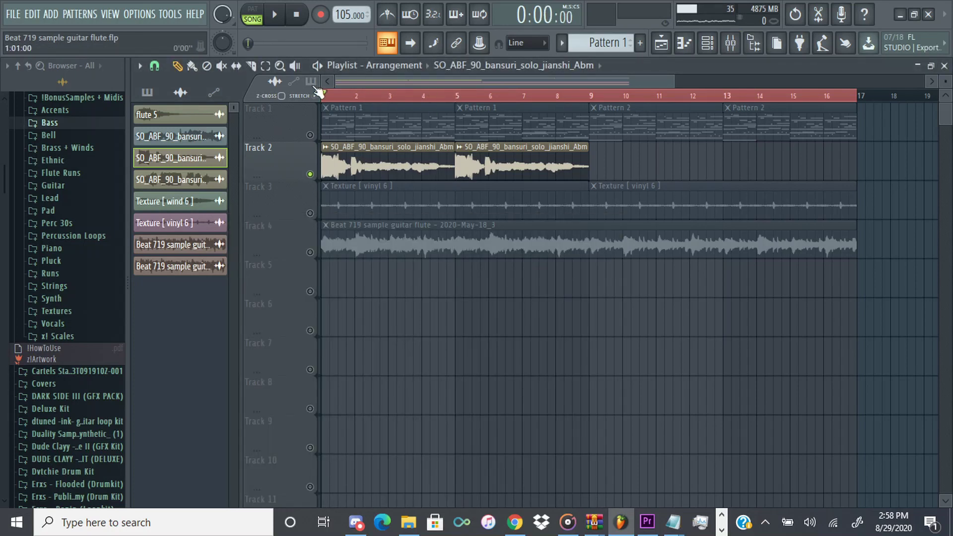
pyautogui.moveTo(318, 92)
pyautogui.mouseDown()
pyautogui.moveTo(463, 119)
pyautogui.moveTo(552, 112)
pyautogui.moveTo(316, 97)
pyautogui.mouseUp()
# Step: Play back the soloed bansuri track with mixer Insert 2 in view
pyautogui.click(730, 43)
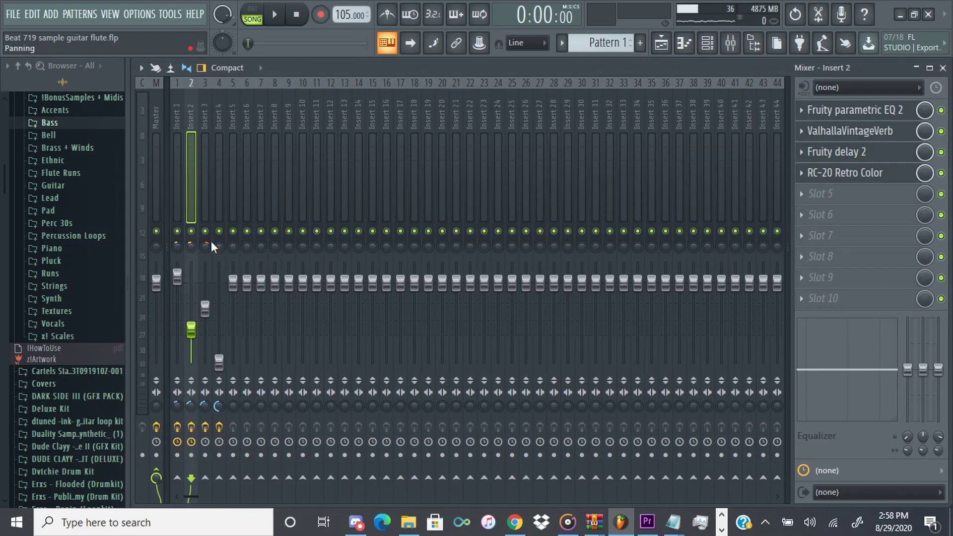
pyautogui.press('space')
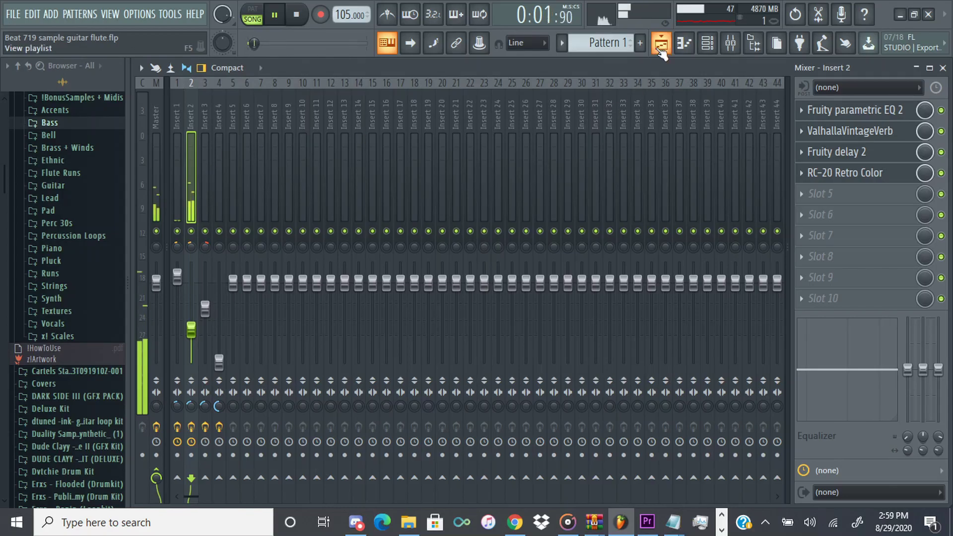
pyautogui.click(661, 42)
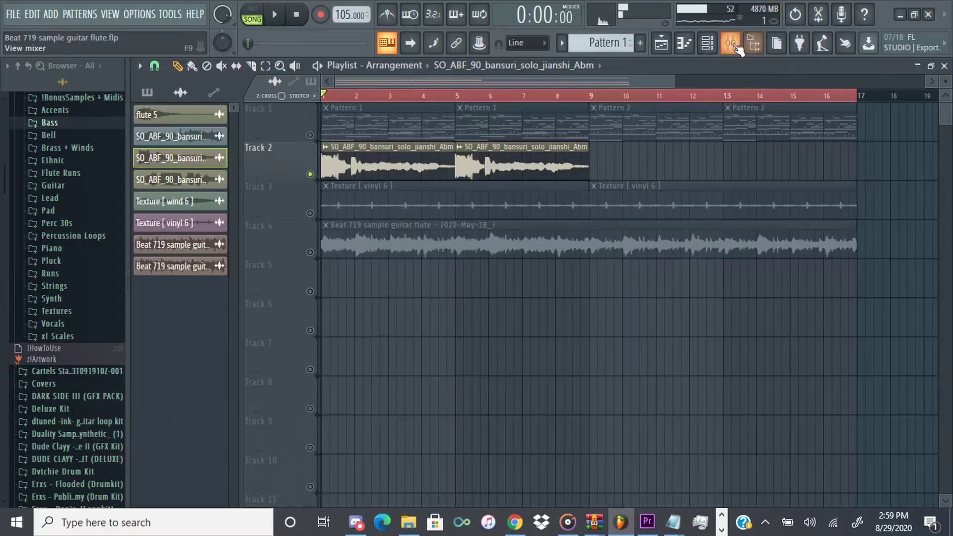
pyautogui.click(737, 46)
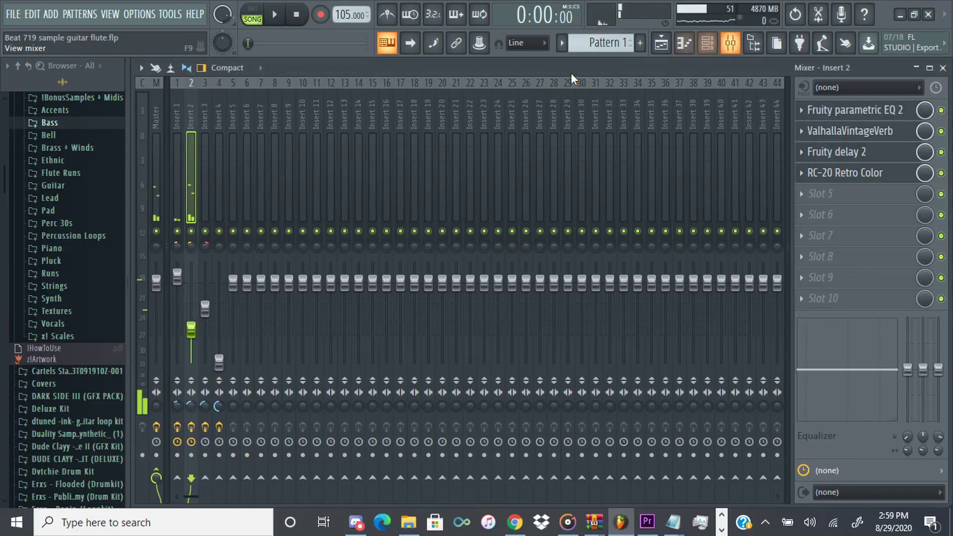
# Step: Review the bansuri's effects on mixer Insert 2: Fruity parametric EQ 2, ValhallaVintageVerb, Fruity delay 2 and RC-20 Retro Color
pyautogui.click(863, 119)
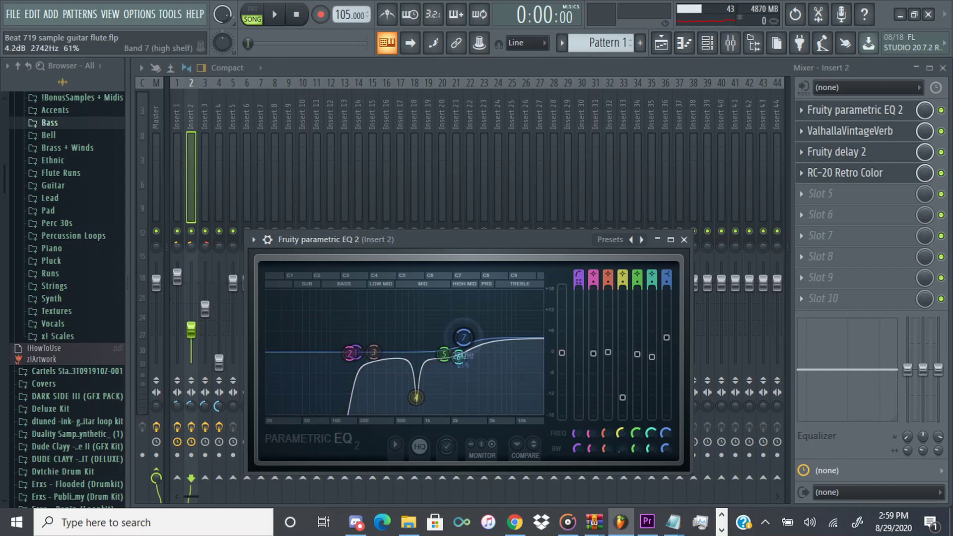
pyautogui.click(418, 398)
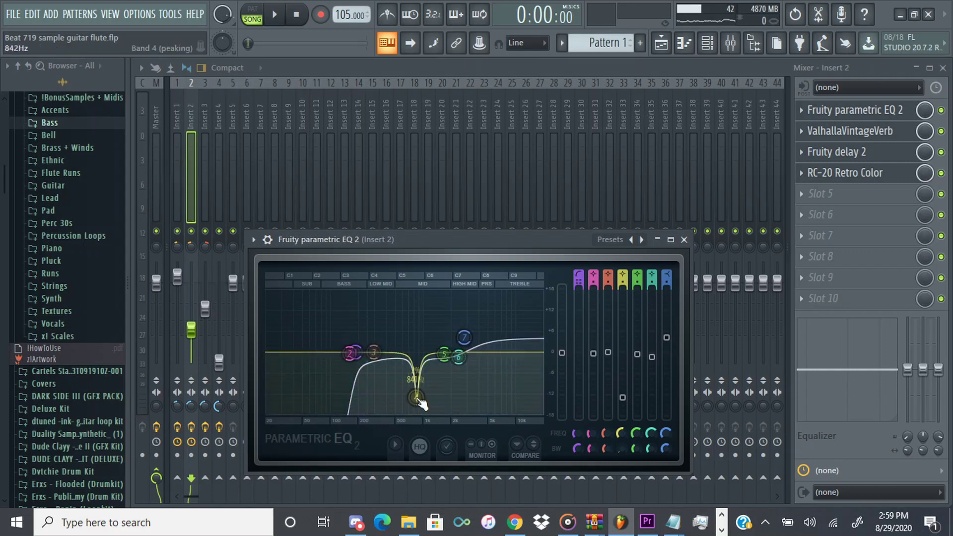
pyautogui.moveTo(416, 398); pyautogui.dragTo(416, 397)
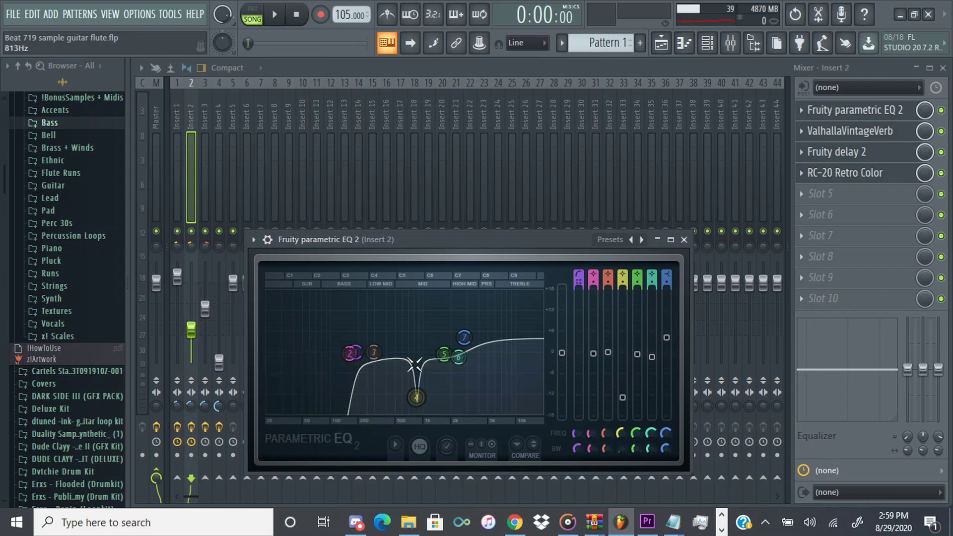
pyautogui.click(843, 133)
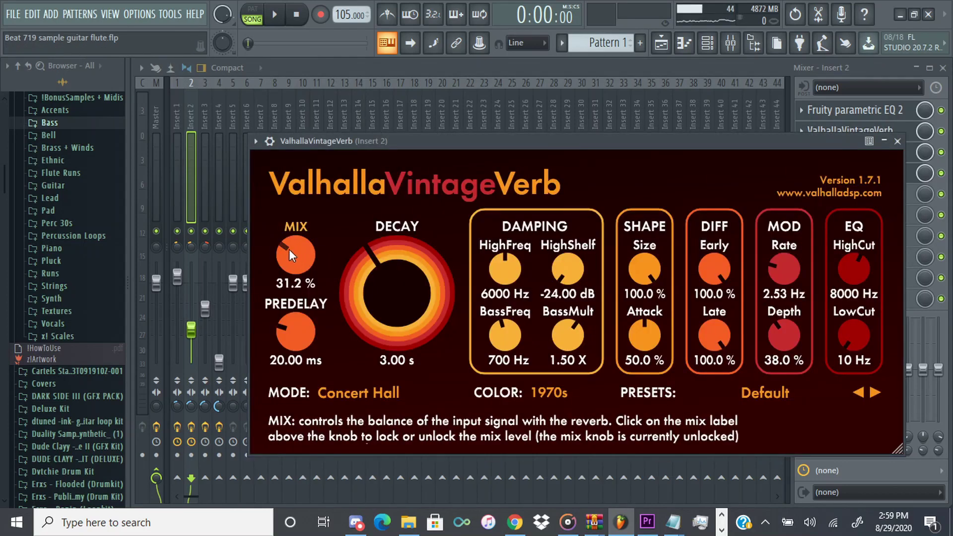
pyautogui.click(839, 152)
pyautogui.click(819, 174)
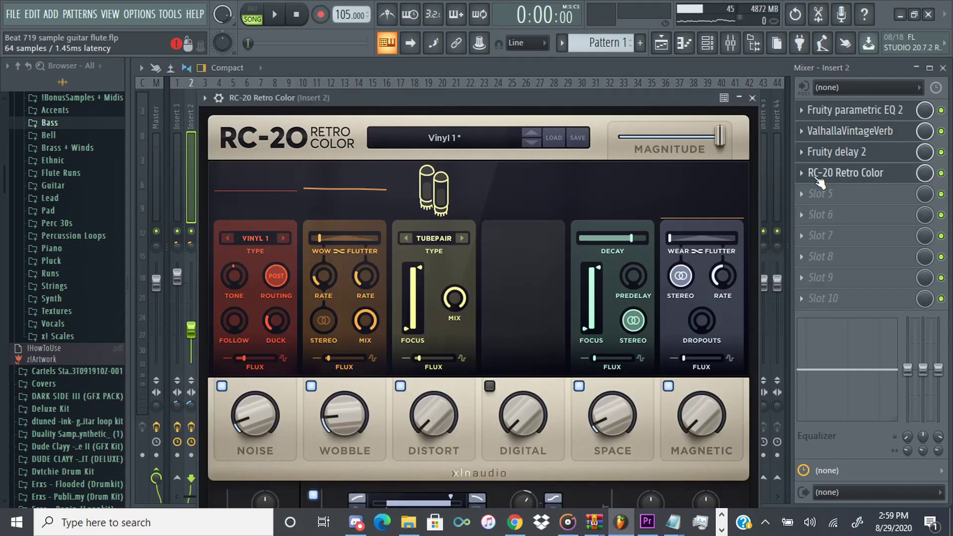
pyautogui.press('Escape')
pyautogui.press('F6')
pyautogui.click(730, 46)
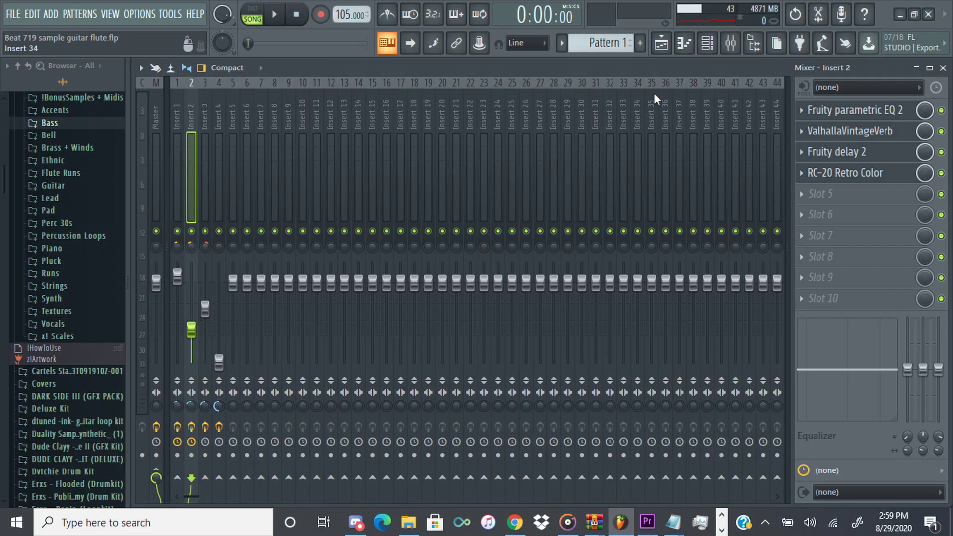
pyautogui.click(660, 45)
pyautogui.click(726, 46)
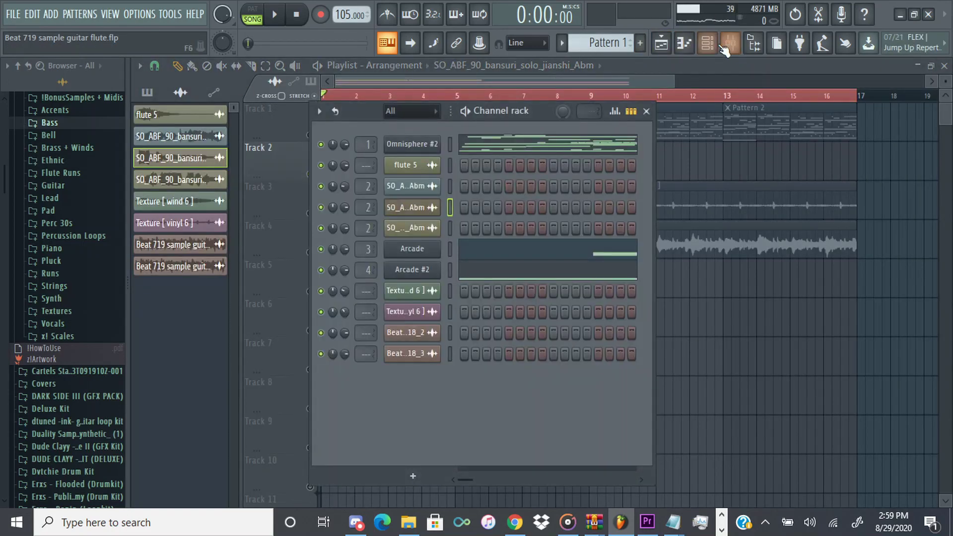
pyautogui.click(729, 46)
pyautogui.click(708, 43)
pyautogui.click(411, 112)
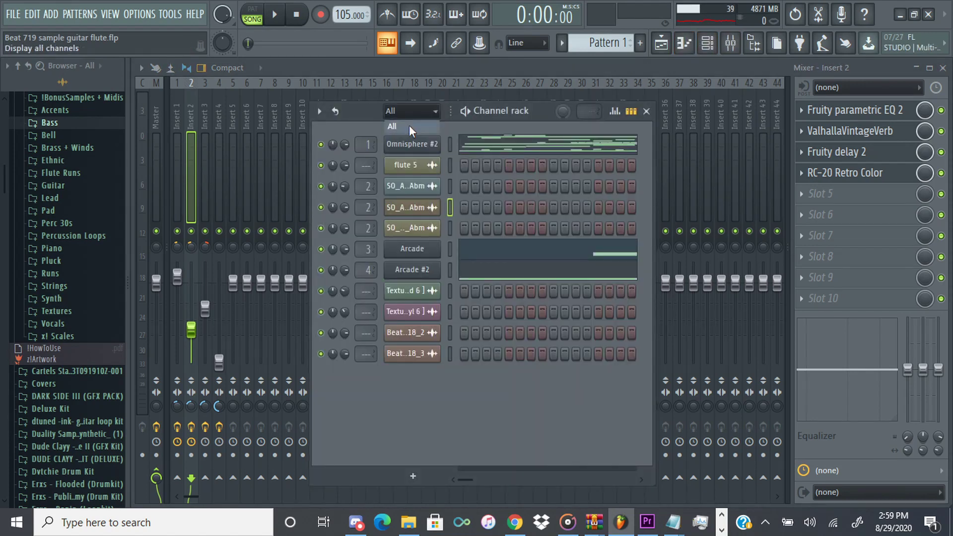
pyautogui.click(411, 130)
# Step: Solo Track 3 to play back the Texture [ vinyl 6 ] clips, and clear the playlist's time selection
pyautogui.press('F5')
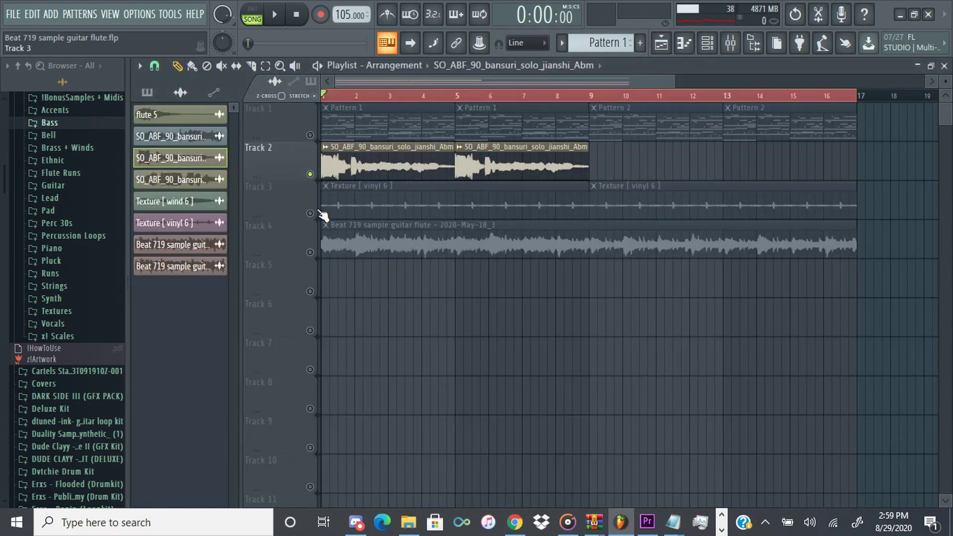
pyautogui.rightClick(311, 213)
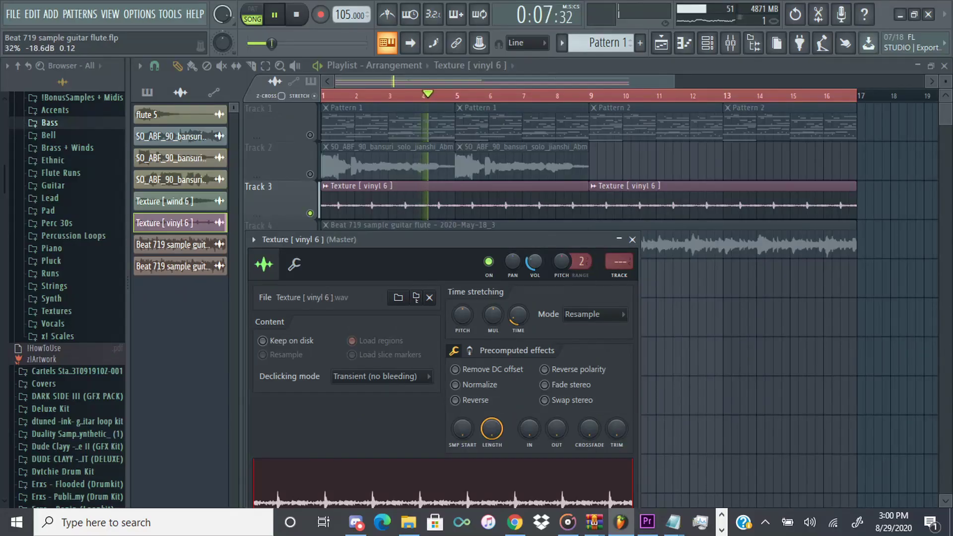
pyautogui.keyDown('ctrl'); pyautogui.click(520, 99); pyautogui.keyUp('ctrl')
pyautogui.press('space')
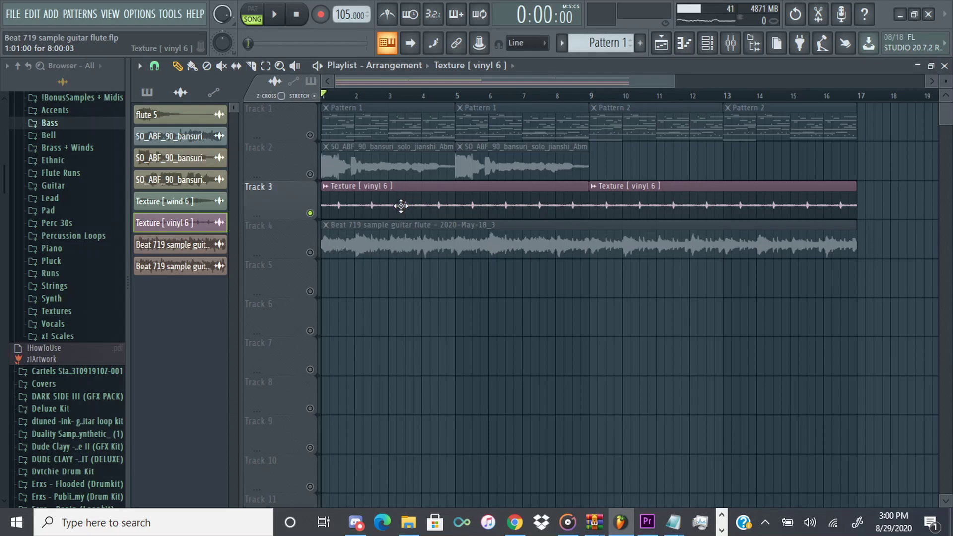
# Step: Enable Tracks 1 and 2 alongside Track 3 and play back the combined layers
pyautogui.click(310, 174)
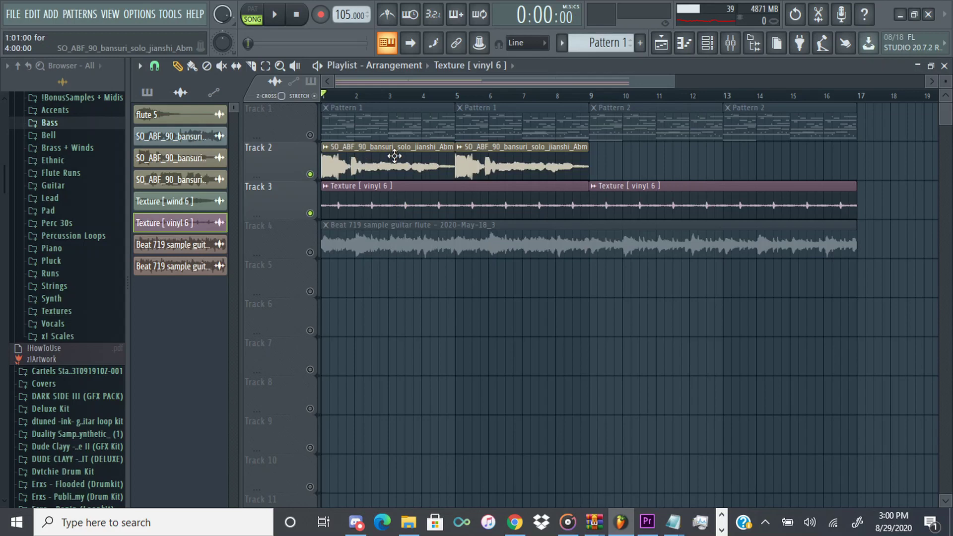
pyautogui.press('F6')
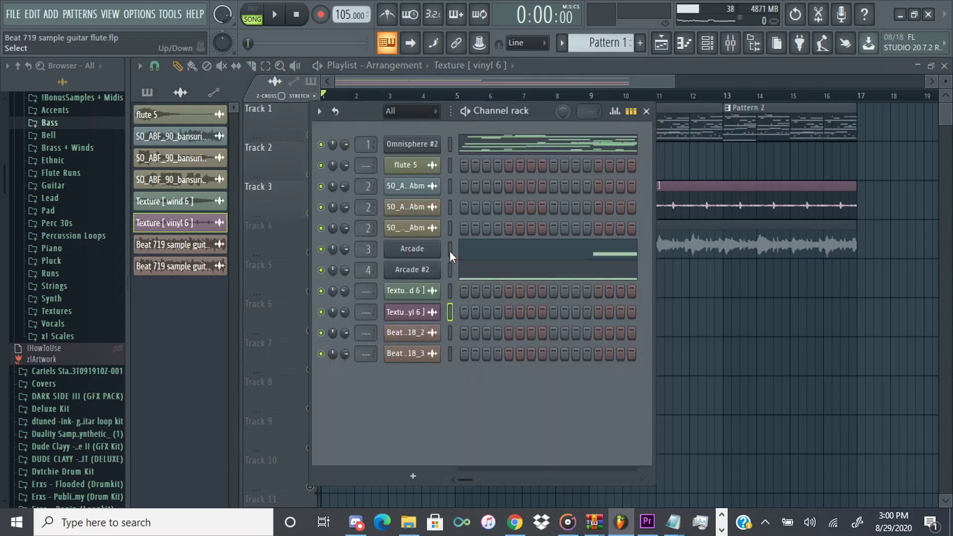
pyautogui.press('F6')
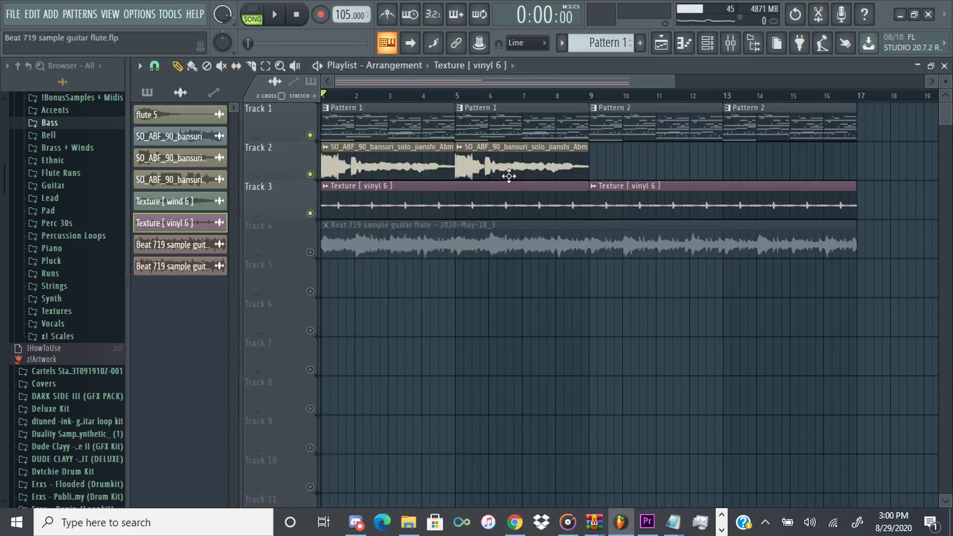
pyautogui.press('space')
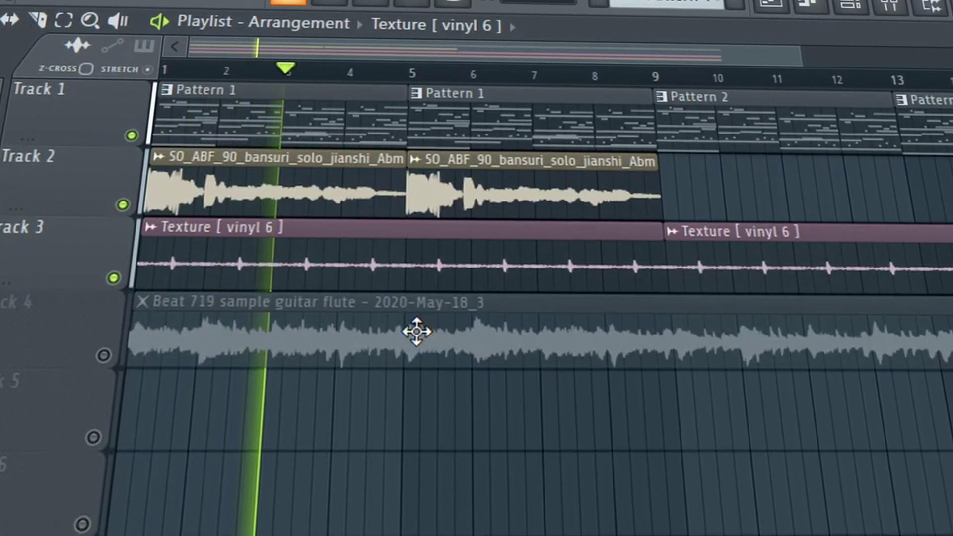
# Step: Inspect the sample settings of the Beat 719 sample guitar flute audio clip and solo Track 4
pyautogui.doubleClick(418, 340)
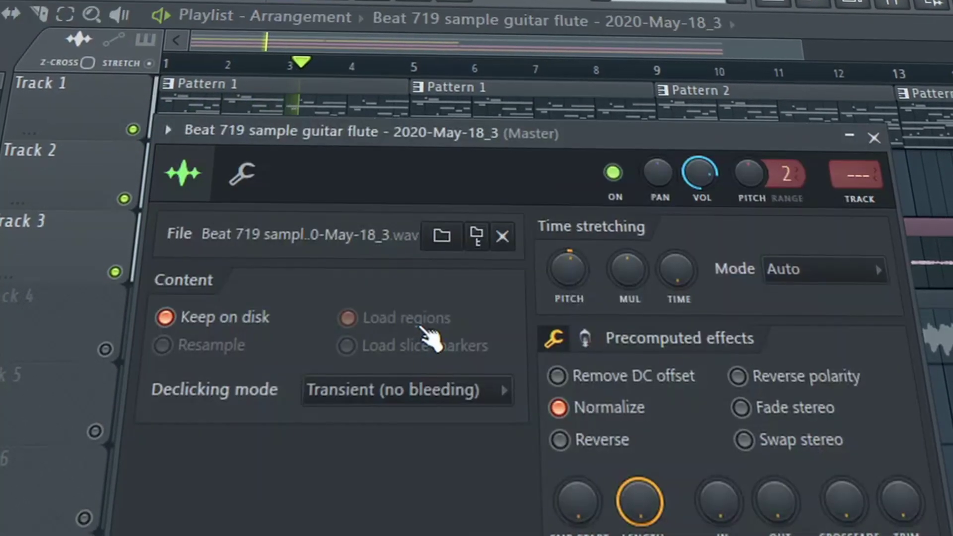
pyautogui.press('Escape')
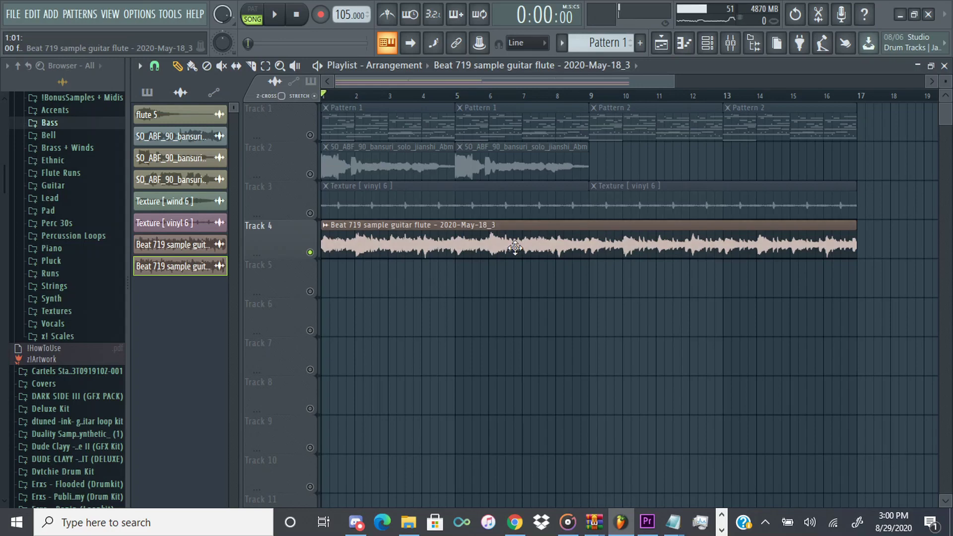
pyautogui.doubleClick(515, 248)
pyautogui.press('Escape')
# Step: Play back the soloed Beat 719 sample guitar flute clip and return the playhead to the start of the song
pyautogui.press('space')
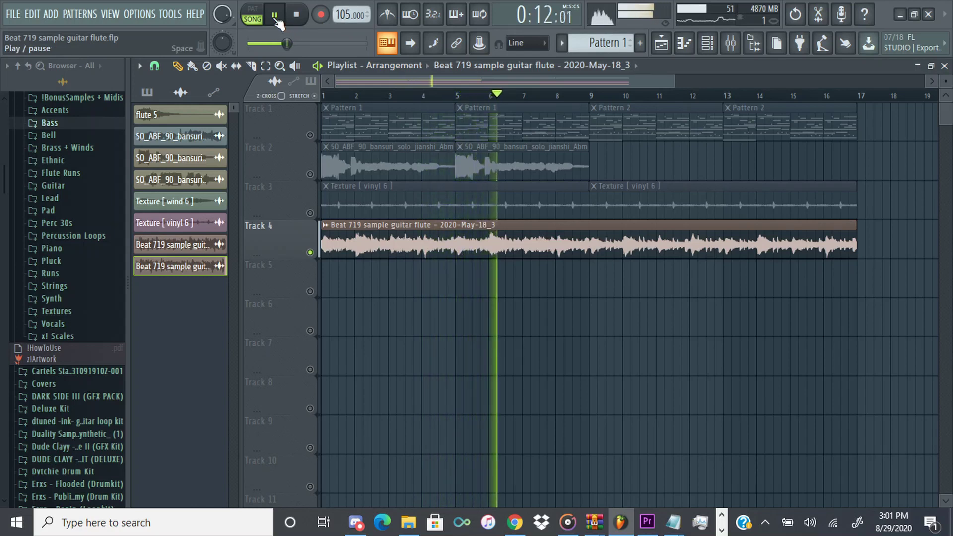
pyautogui.click(275, 20)
pyautogui.moveTo(556, 95); pyautogui.dragTo(77, 55)
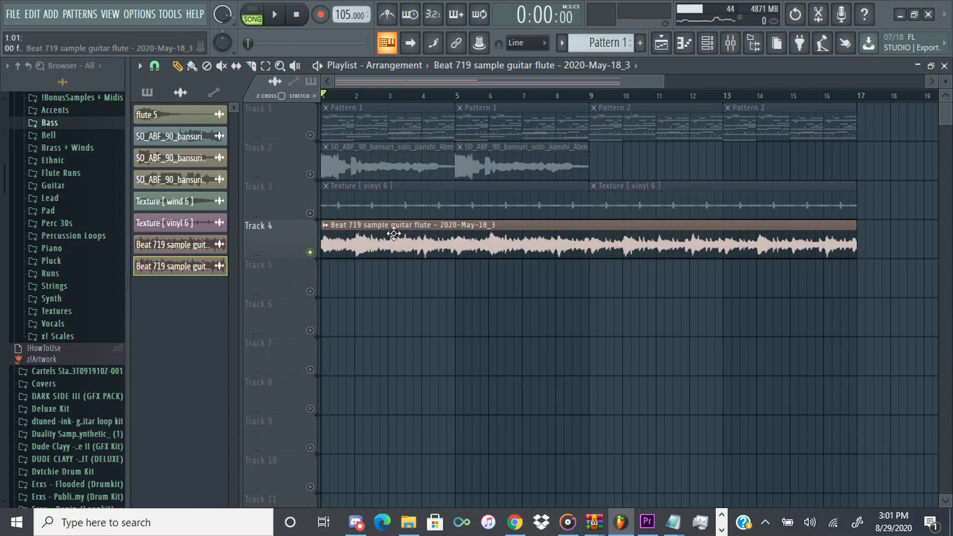
# Step: Review the Beat 719 sample guitar flute clip's time stretching settings, and play the soloed clip from bar 9
pyautogui.doubleClick(444, 242)
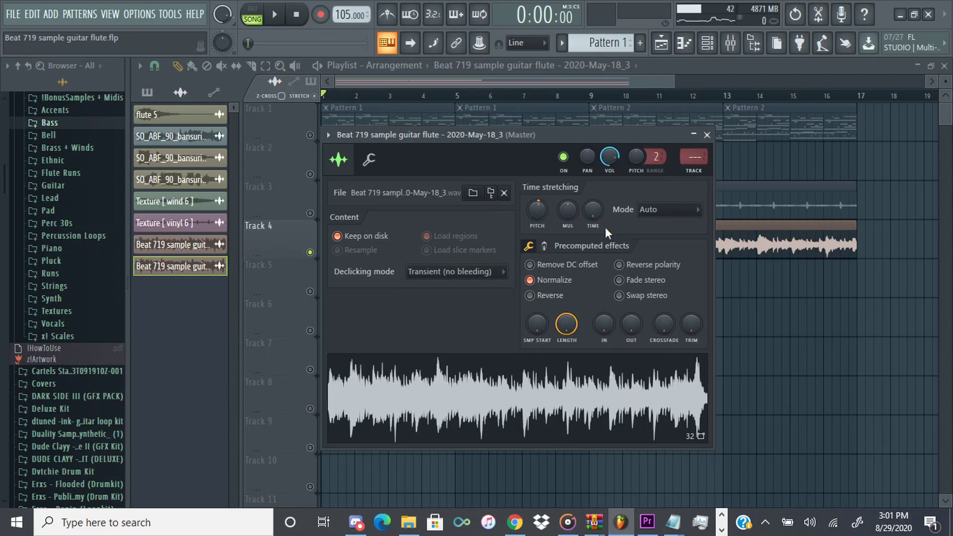
pyautogui.moveTo(339, 96); pyautogui.dragTo(590, 133)
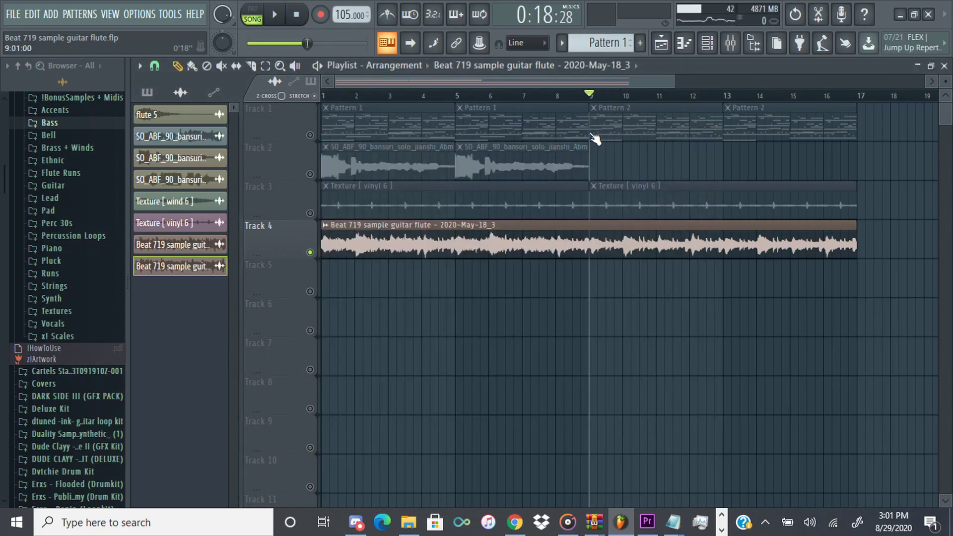
pyautogui.press('space')
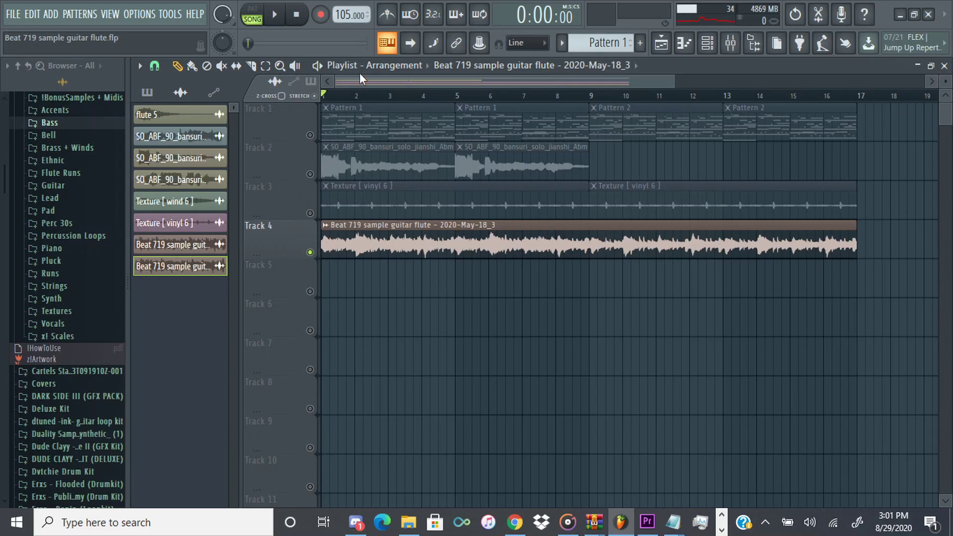
# Step: Inspect the Fruity parametric EQ 2, MondoMod Stereo and Ozone Imager effects on the mixer's Master track, and return to the playlist
pyautogui.press('F9')
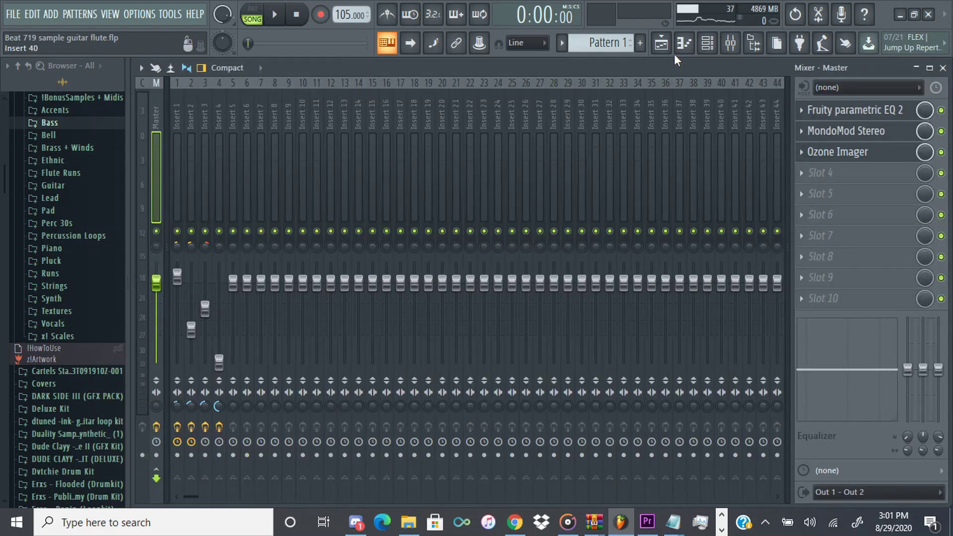
pyautogui.click(873, 122)
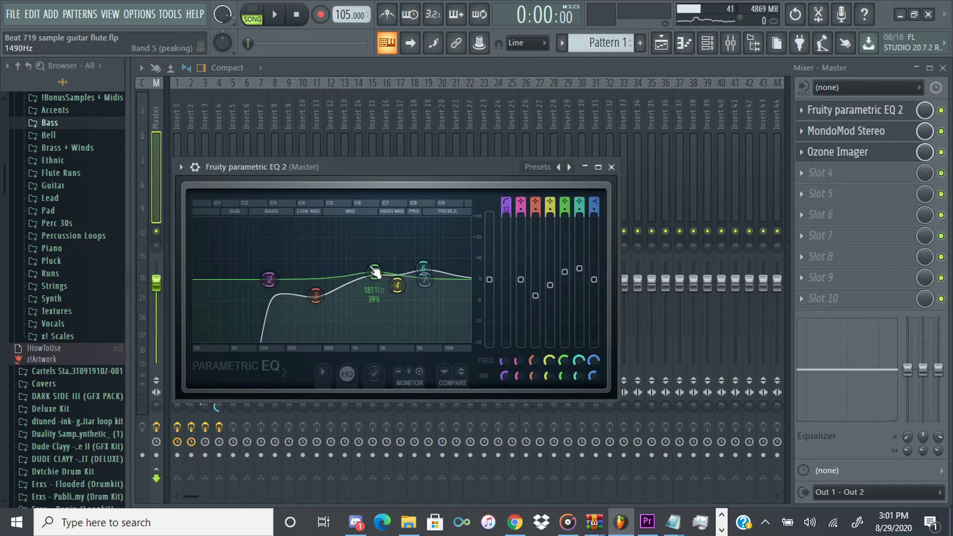
pyautogui.click(850, 131)
pyautogui.moveTo(708, 155); pyautogui.dragTo(627, 115)
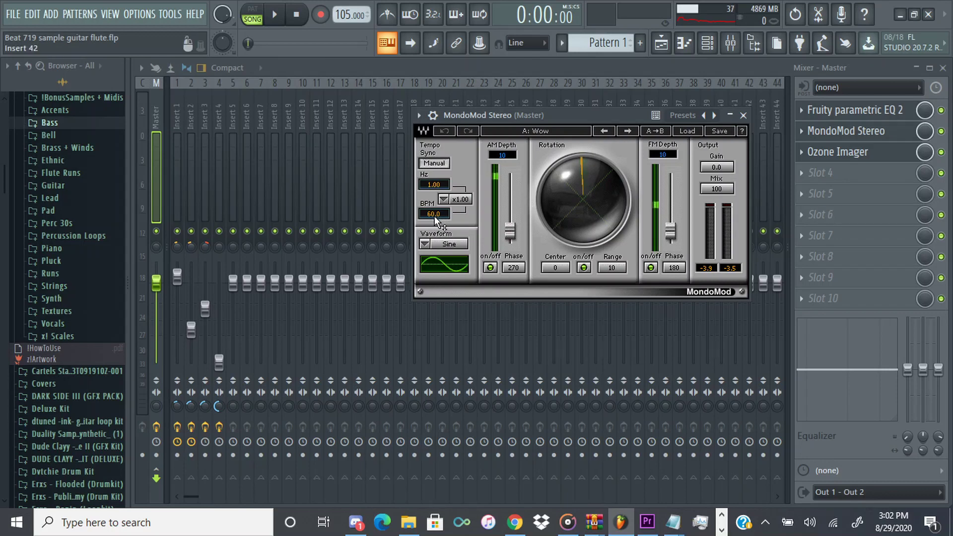
pyautogui.click(743, 115)
pyautogui.click(858, 152)
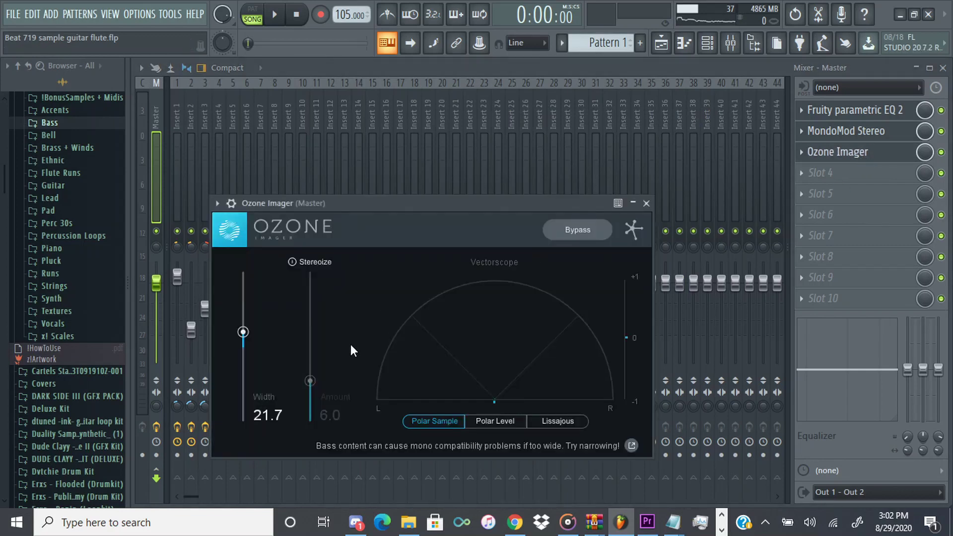
pyautogui.press('F5')
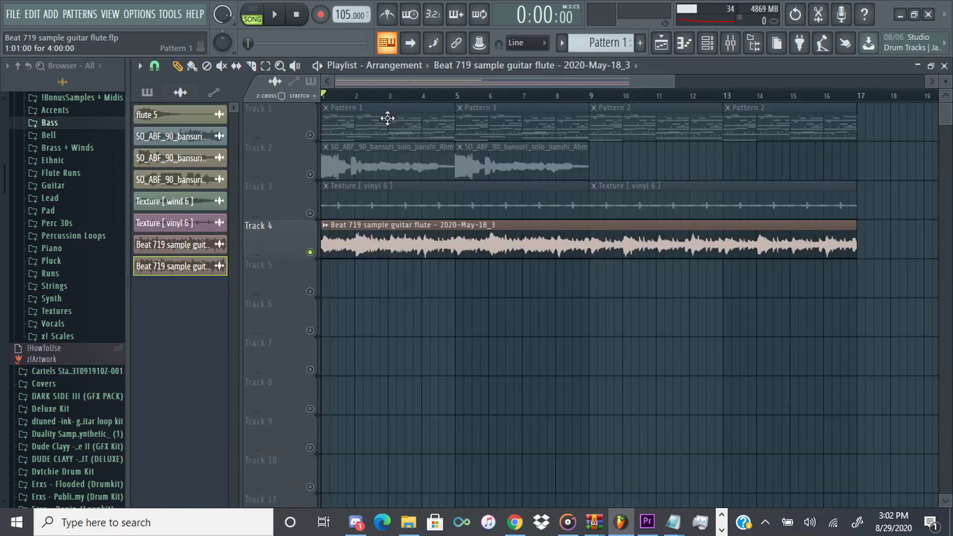